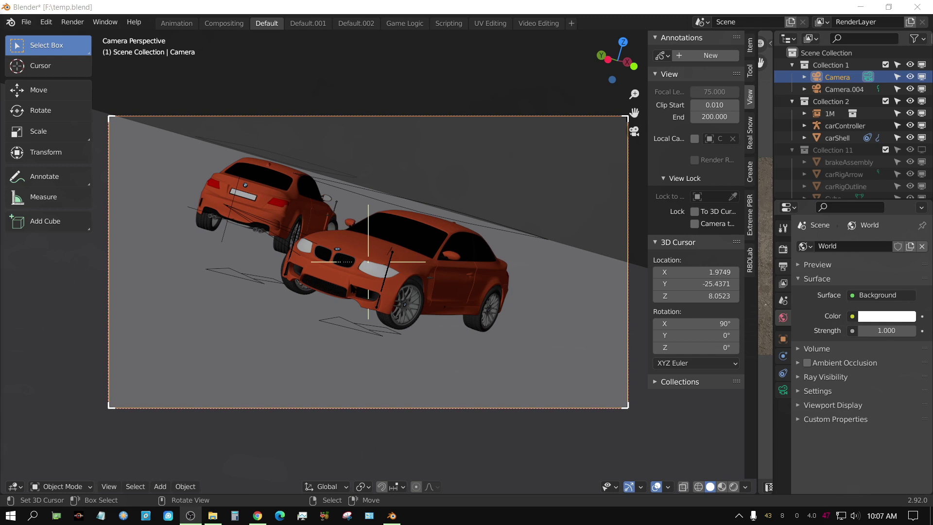
Bring up the browser showing the Abandoned Factory Canteen 02 page on HDRI Haven.
click(257, 515)
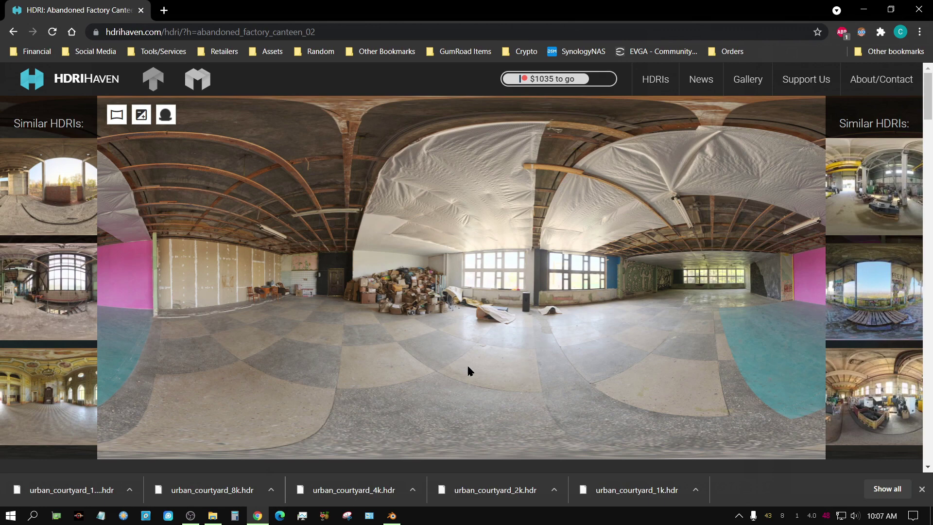
Scroll the HDRI Haven page to the Download section listing 1k (1.6 MB) to 16k (354.4 MB) files.
scroll(406, 375, down, 10)
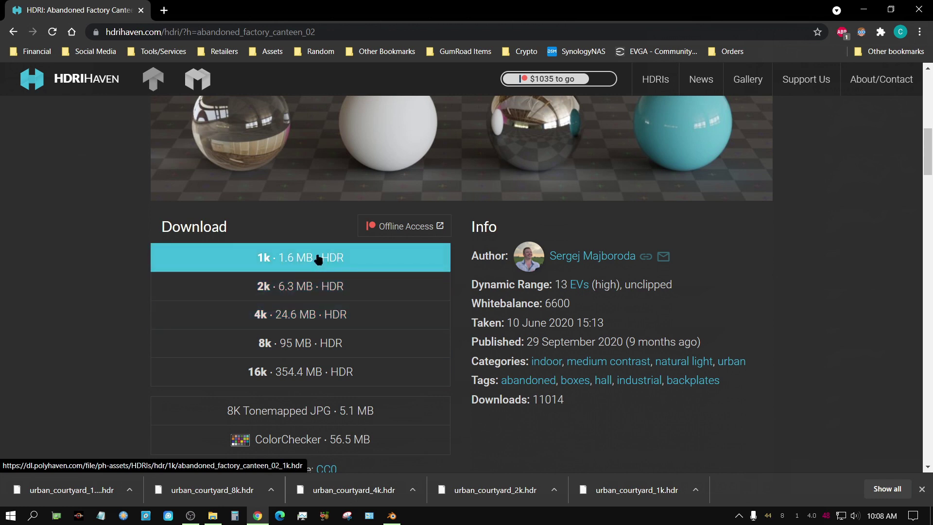
scroll(326, 374, up, 4)
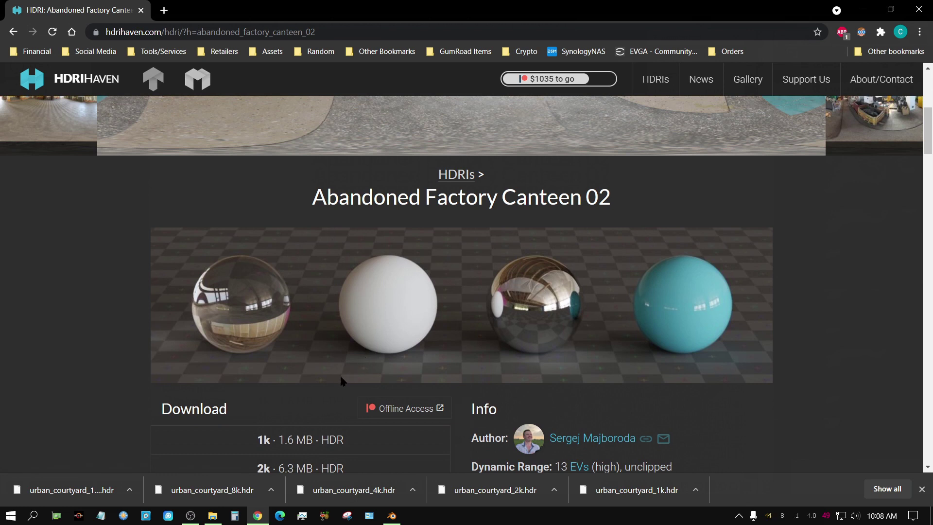
scroll(333, 397, up, 5)
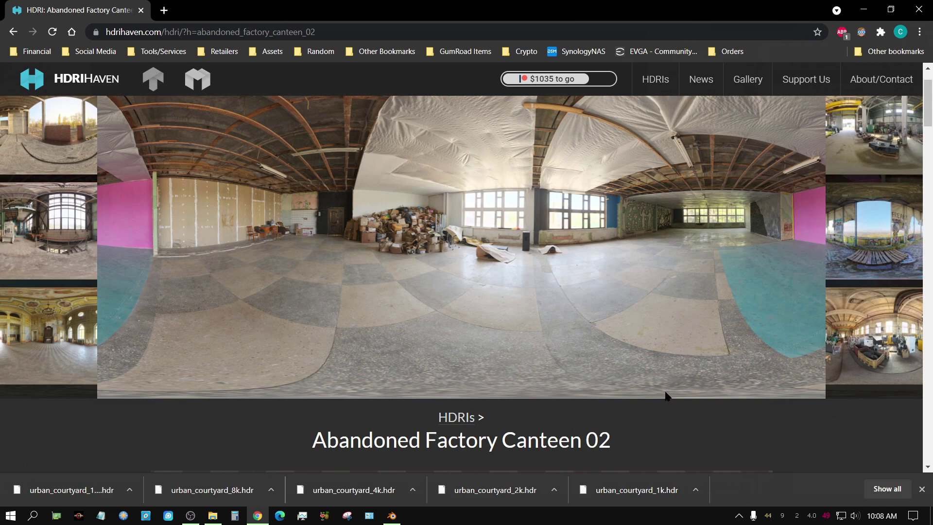
scroll(664, 396, down, 11)
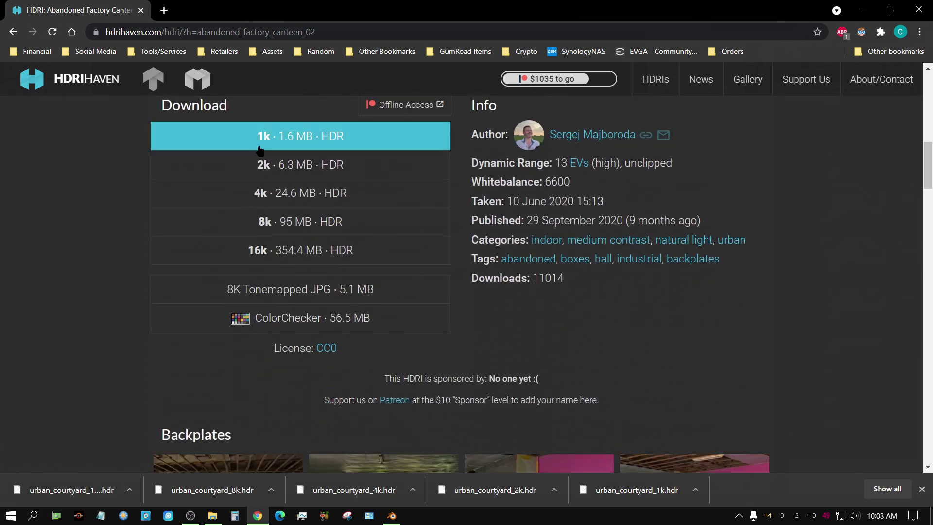
Save the 1k, 2k and 4k HDR versions of the canteen HDRI into F:\test.
click(292, 138)
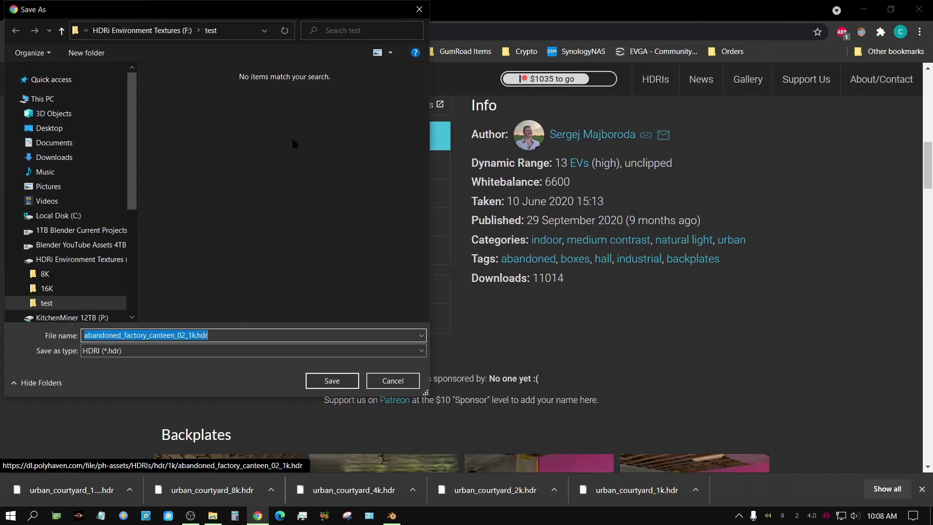
click(332, 380)
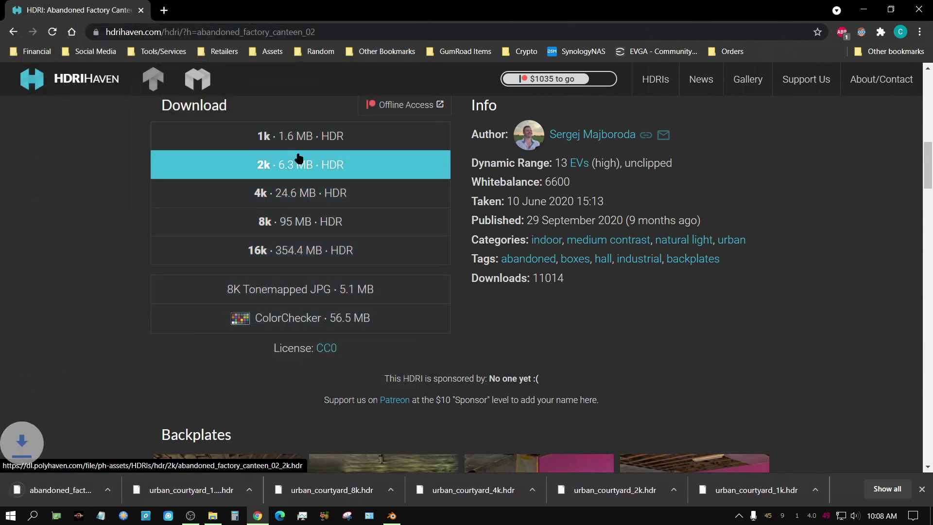
click(295, 167)
click(327, 380)
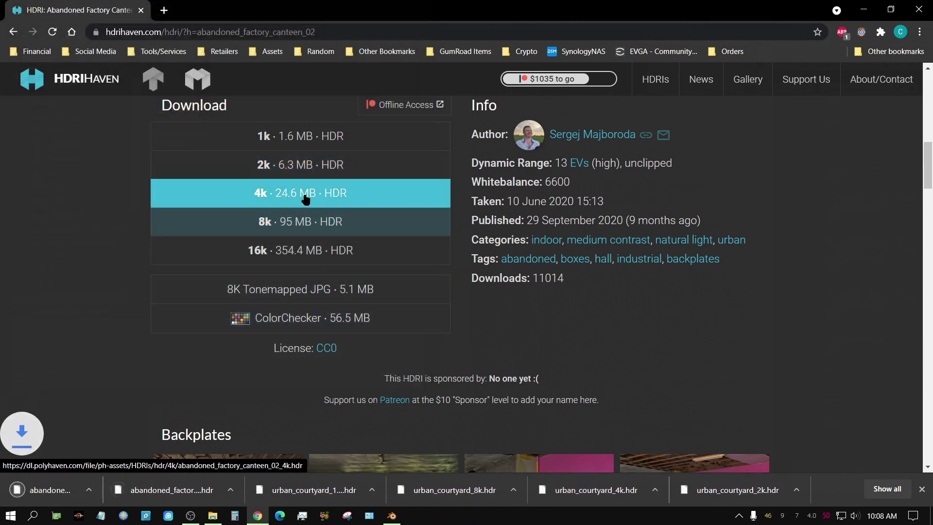
click(306, 205)
click(328, 380)
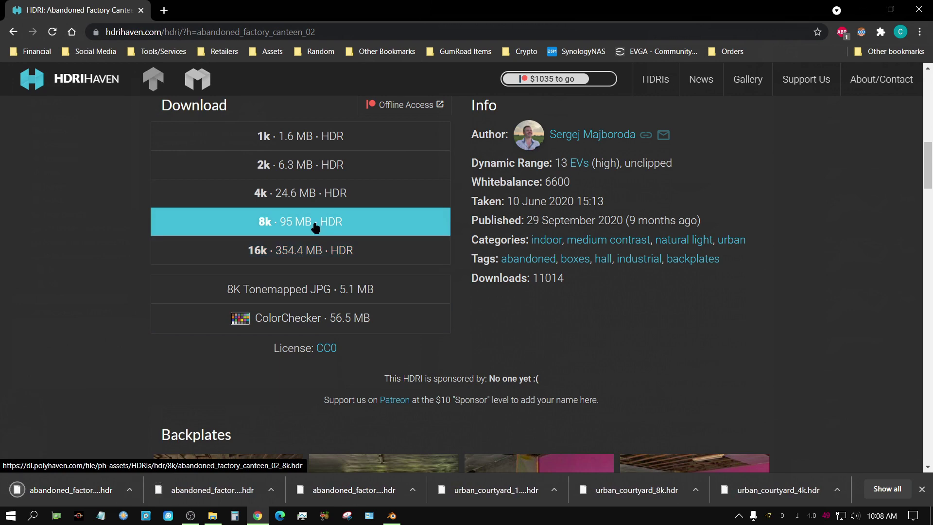
Save the 8k and 16k HDR versions into F:\test and return to Blender.
click(316, 226)
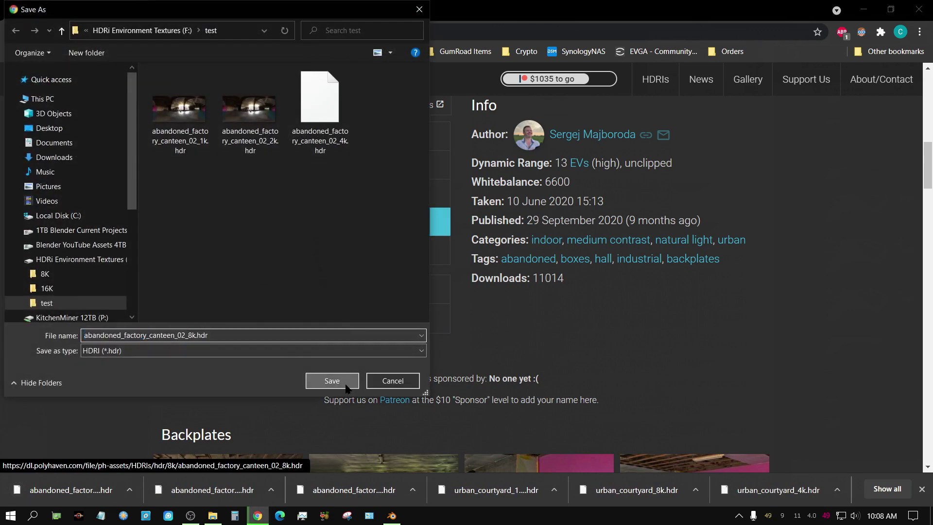
click(329, 379)
click(315, 250)
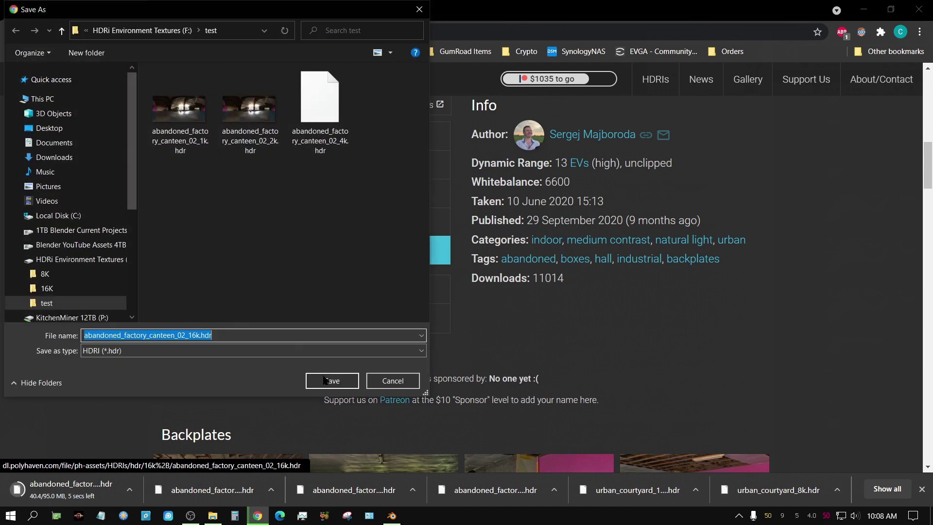
click(325, 380)
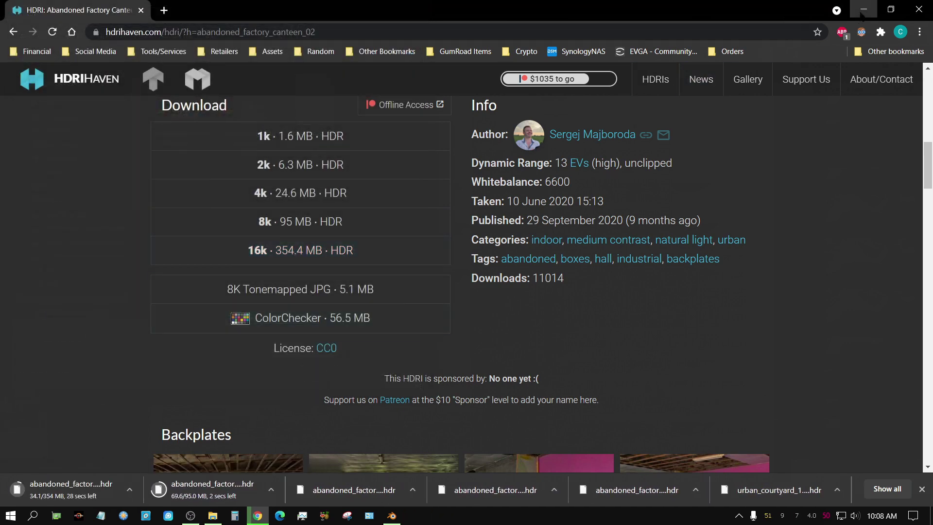
click(863, 10)
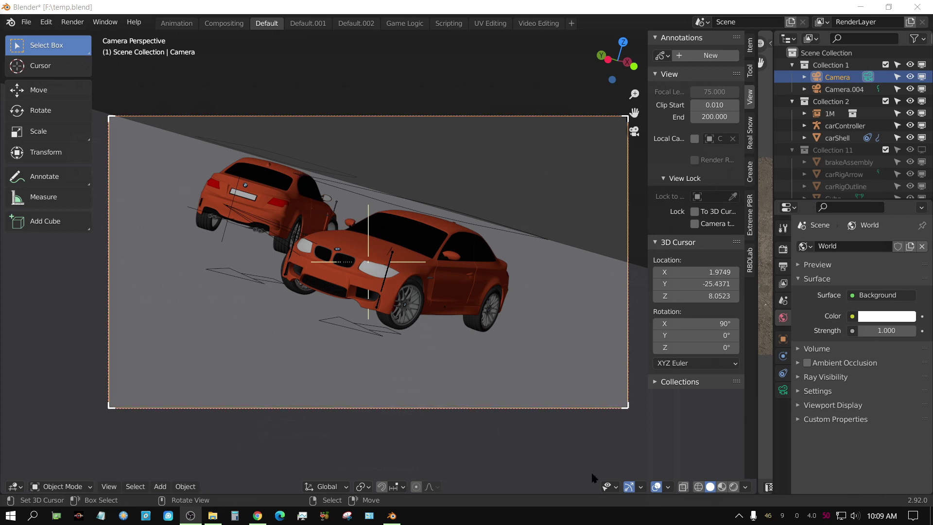
click(733, 487)
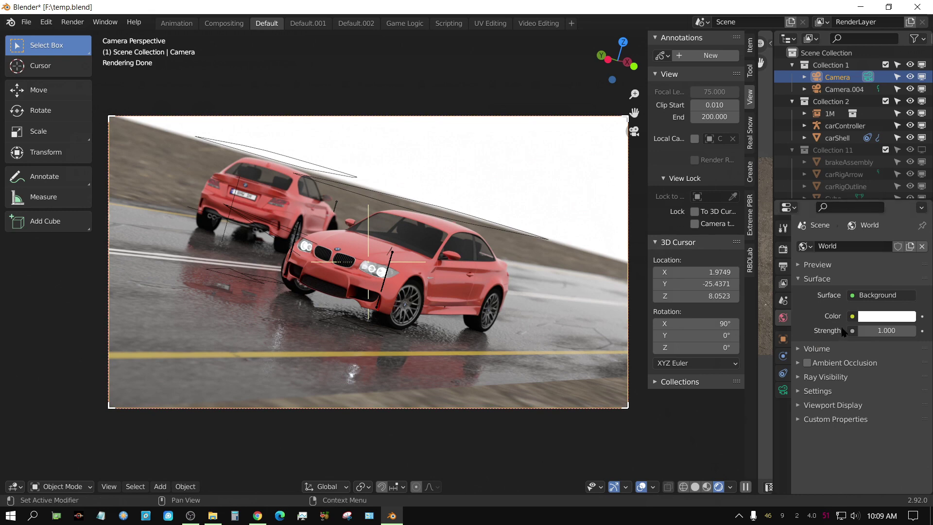
click(695, 486)
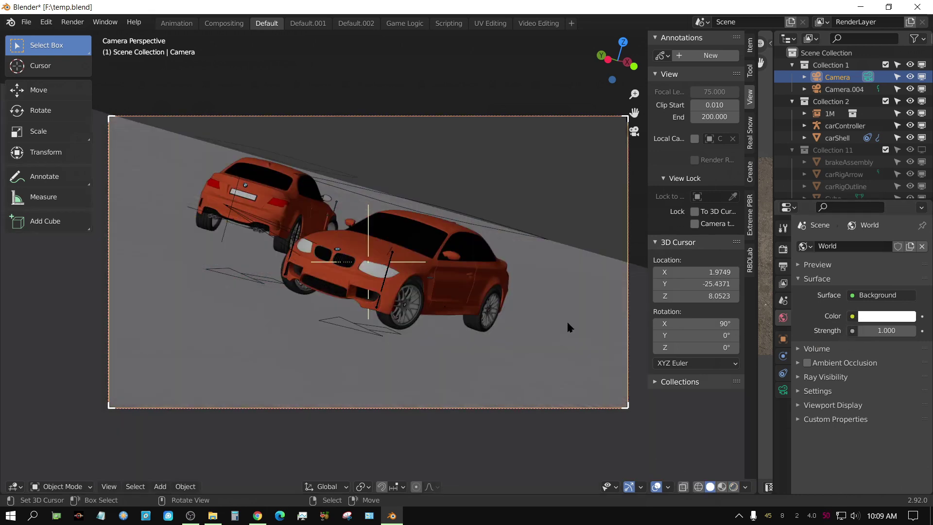
Drive the World colour with an Environment Texture using abandoned_factory_canteen_02_1k.hdr from F:\test.
click(853, 317)
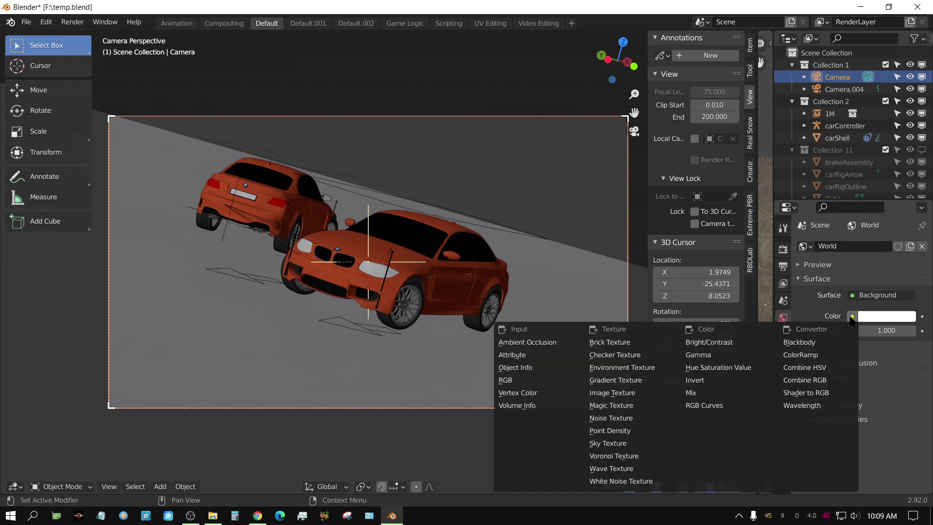
click(622, 368)
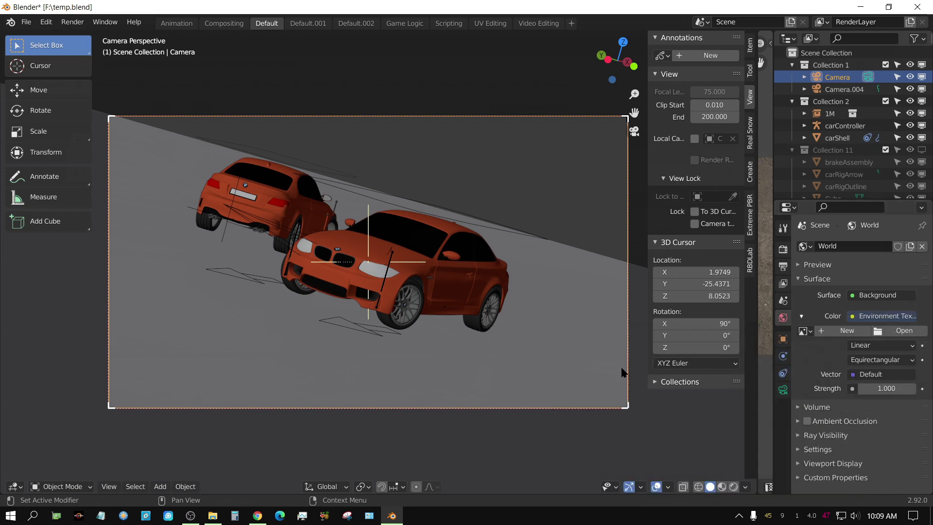
click(912, 333)
double_click(399, 104)
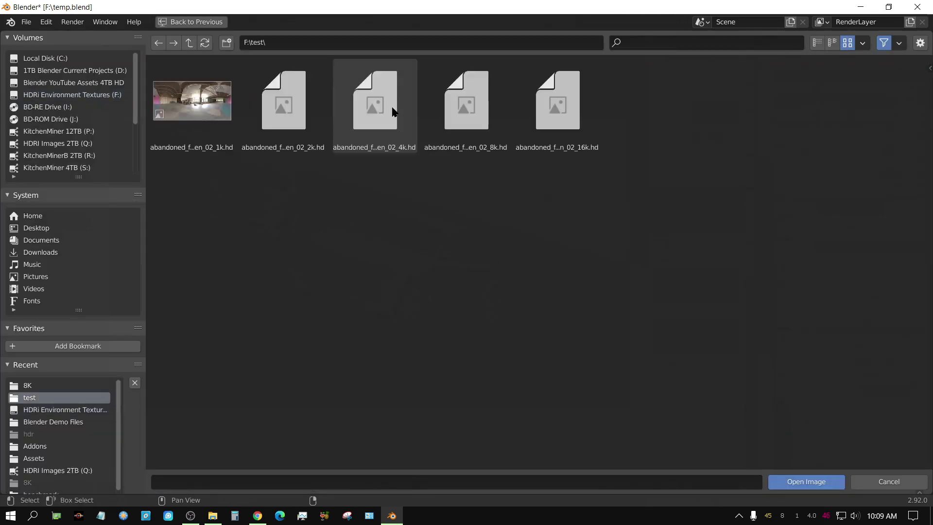
click(228, 127)
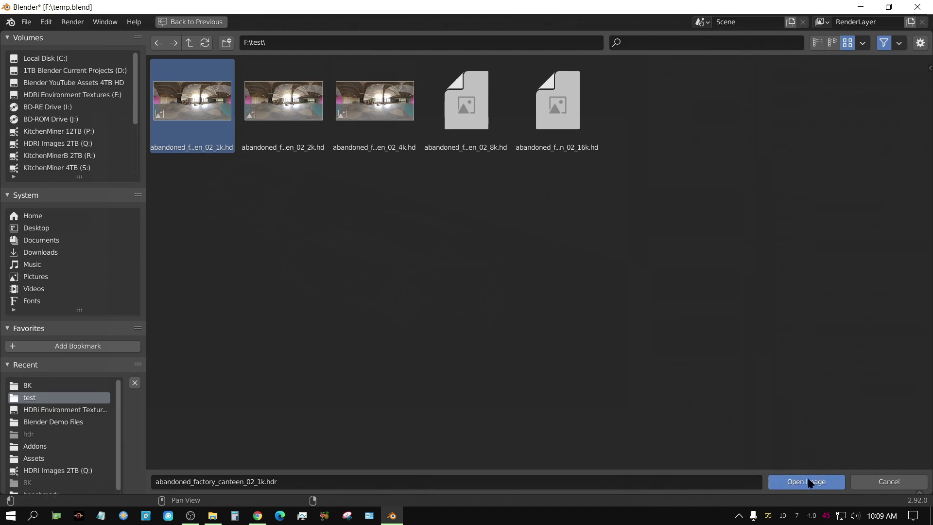
key(Return)
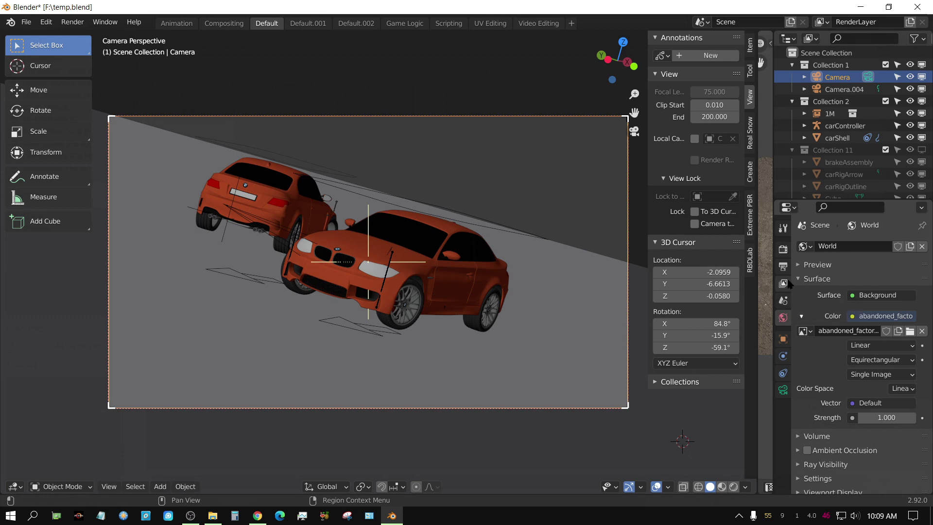
Review the Cycles render settings and the 1920×1080 output at 100% before rendering Slot 1.
click(783, 249)
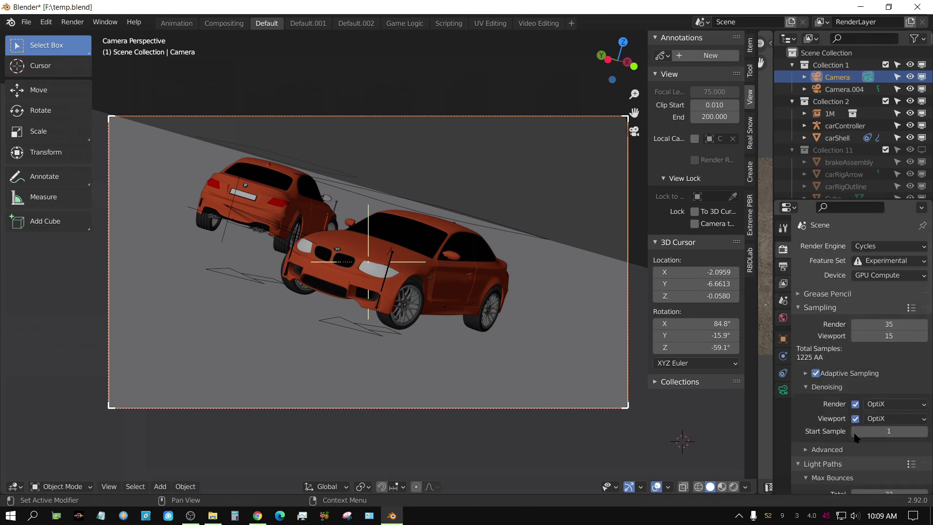
click(783, 267)
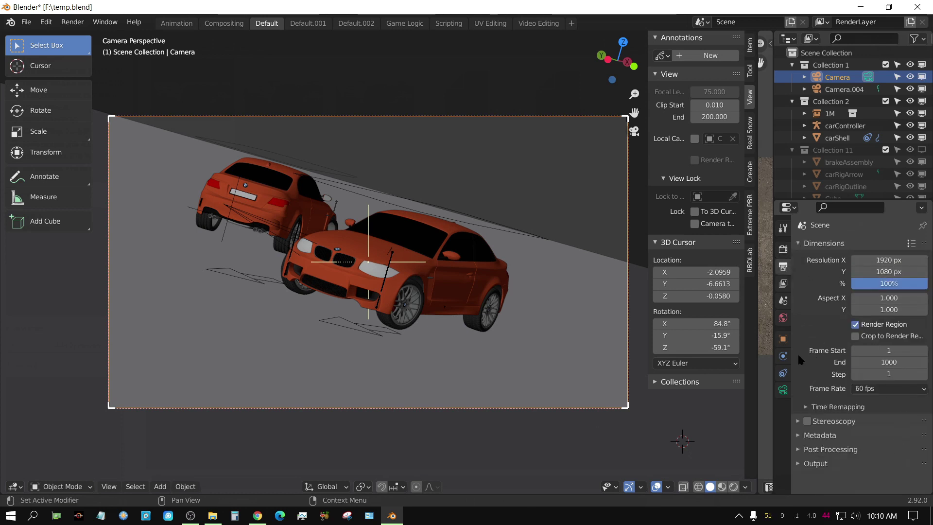
click(784, 250)
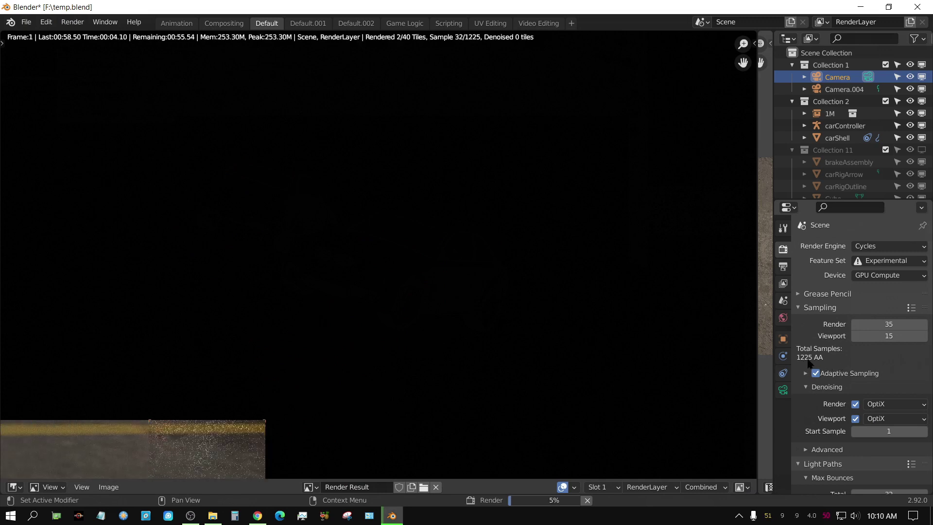
scroll(378, 255, down, 1)
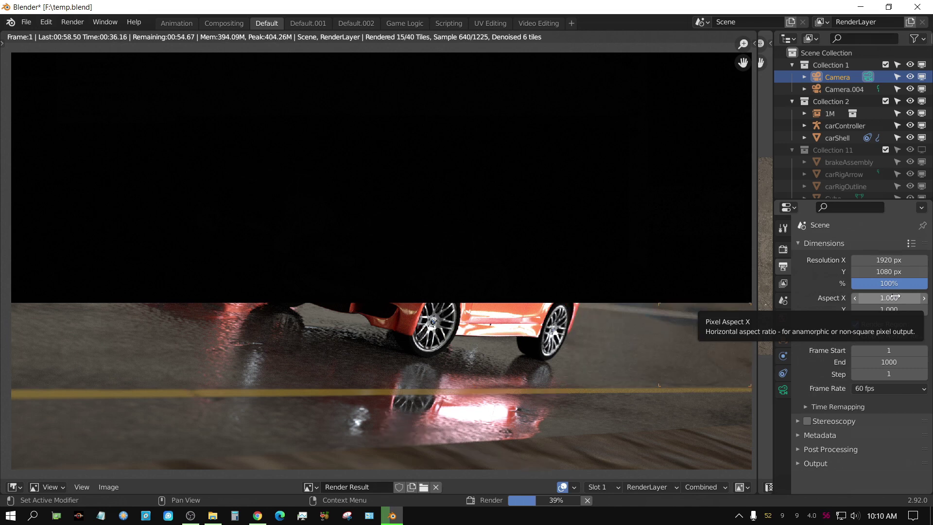
click(784, 249)
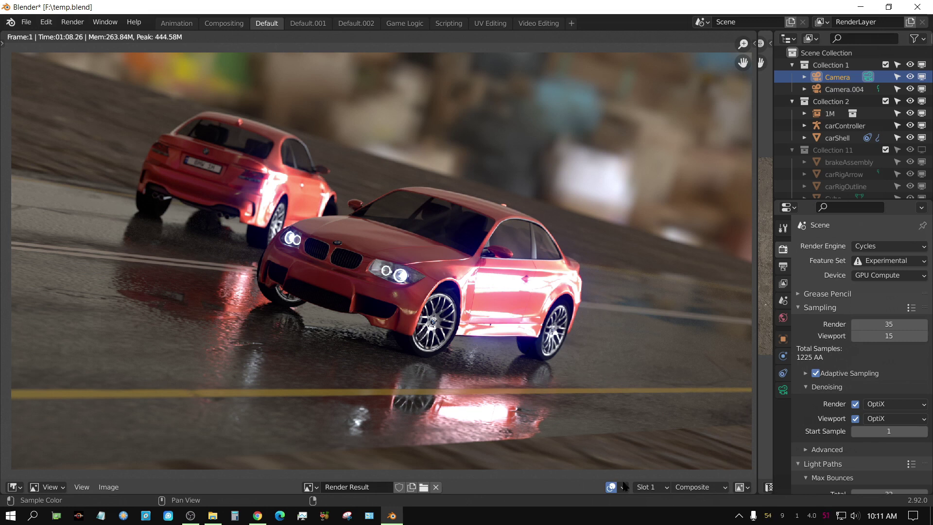
Switch to the empty render Slot 2 and clear the 1k HDRI from the world.
click(656, 487)
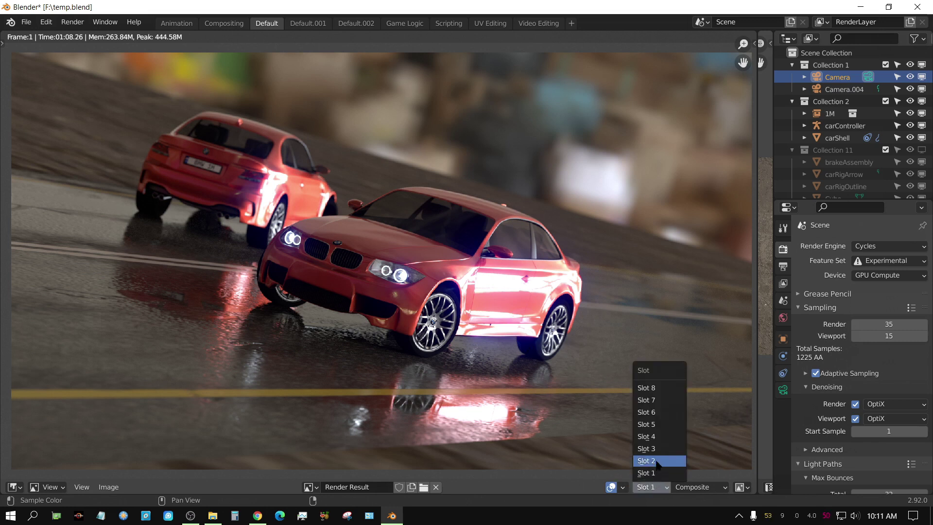
click(657, 461)
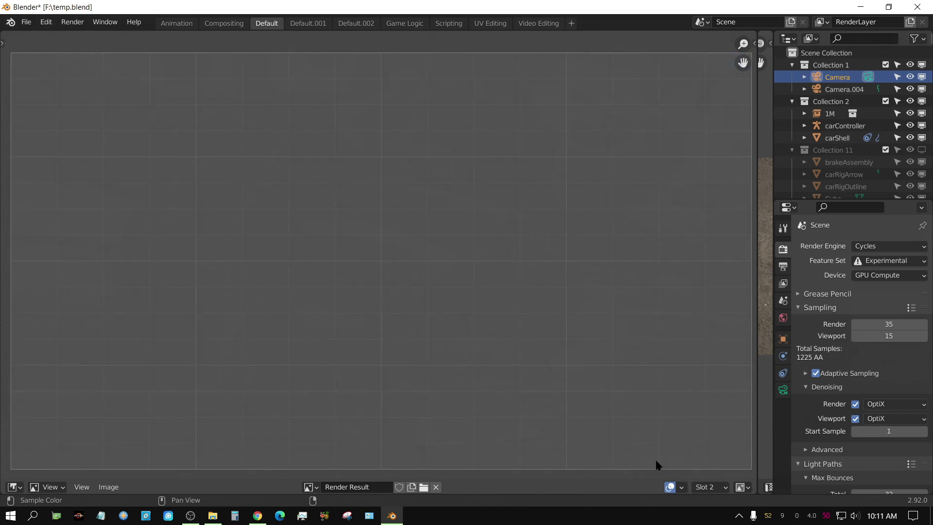
click(783, 317)
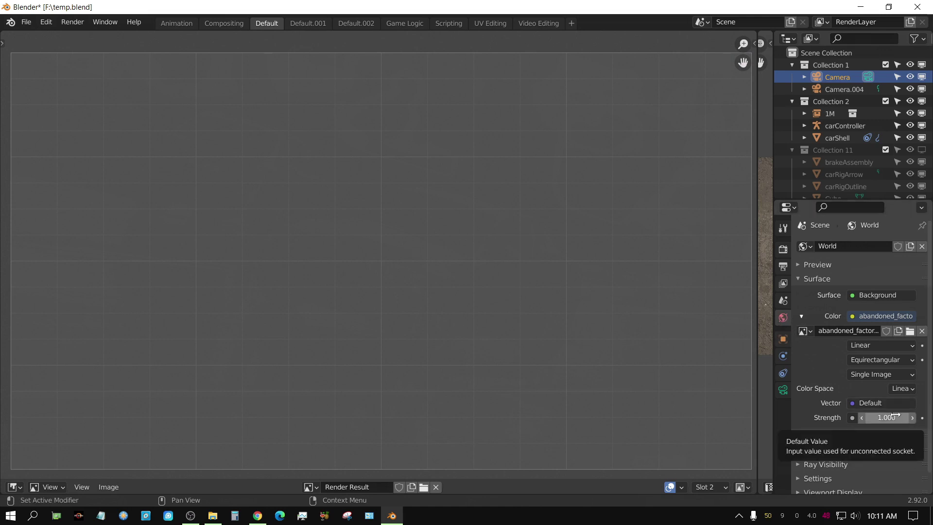
click(922, 332)
Load the 2k canteen HDRI from F:\test and render the image into Slot 2.
click(910, 330)
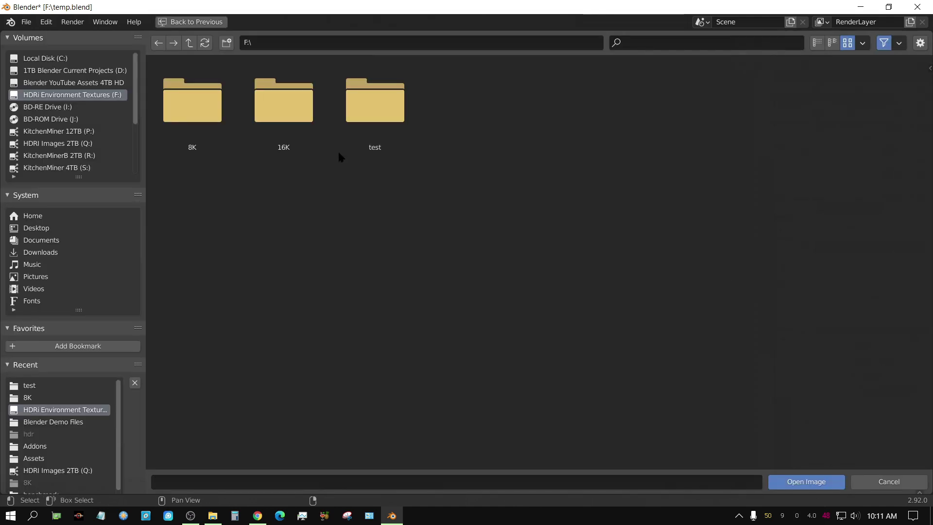
double_click(366, 113)
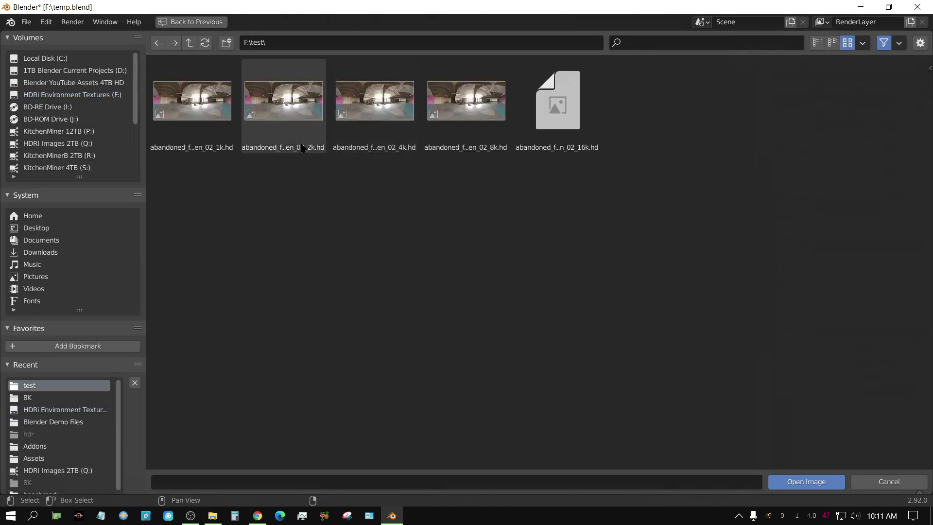
double_click(281, 106)
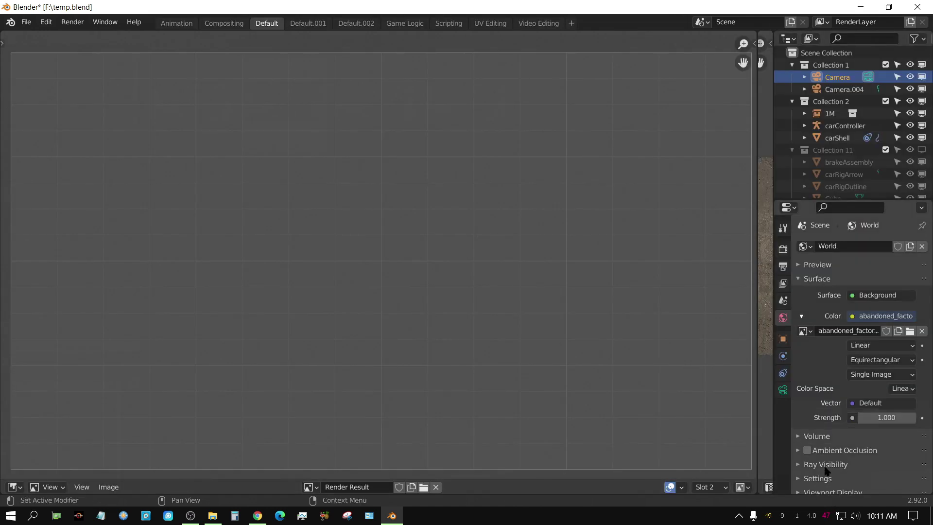
click(71, 22)
click(74, 36)
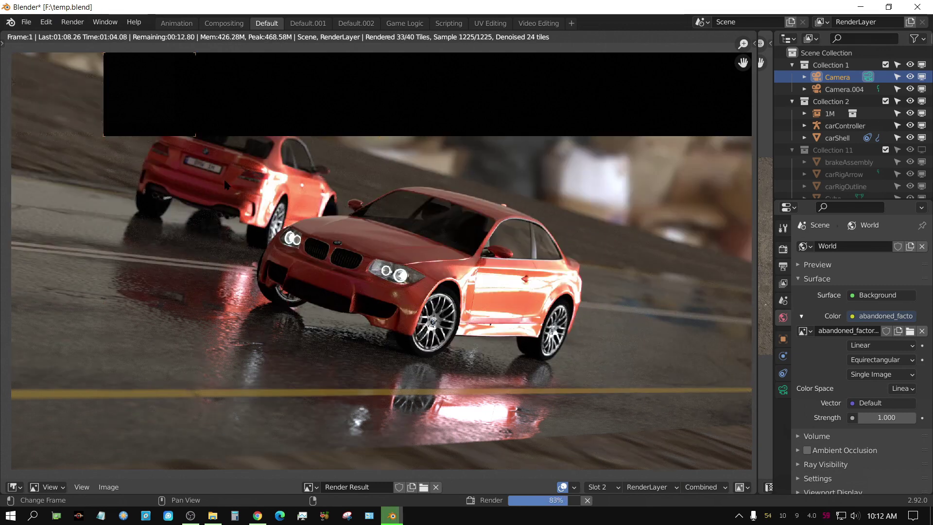
Render into Slot 3, then load the 16k canteen HDRI and render again with F12.
key(3)
key(F12)
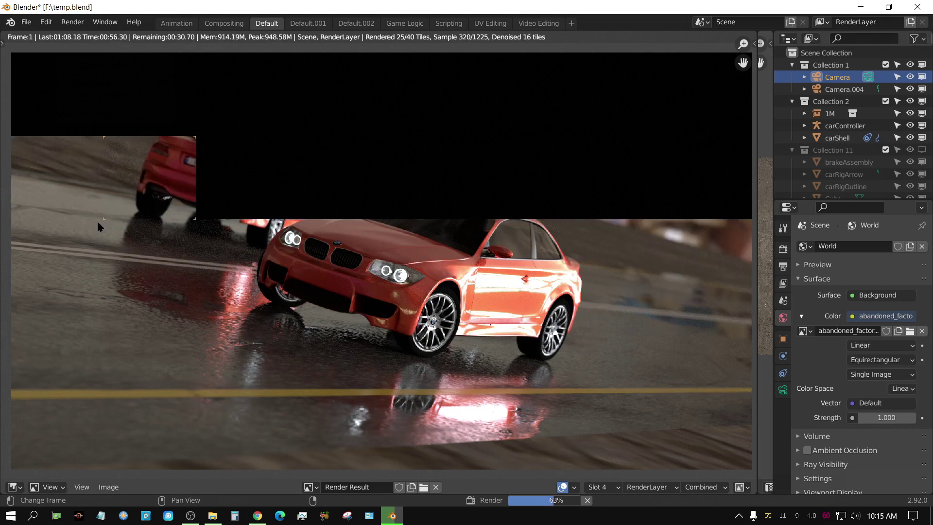
double_click(521, 108)
key(F12)
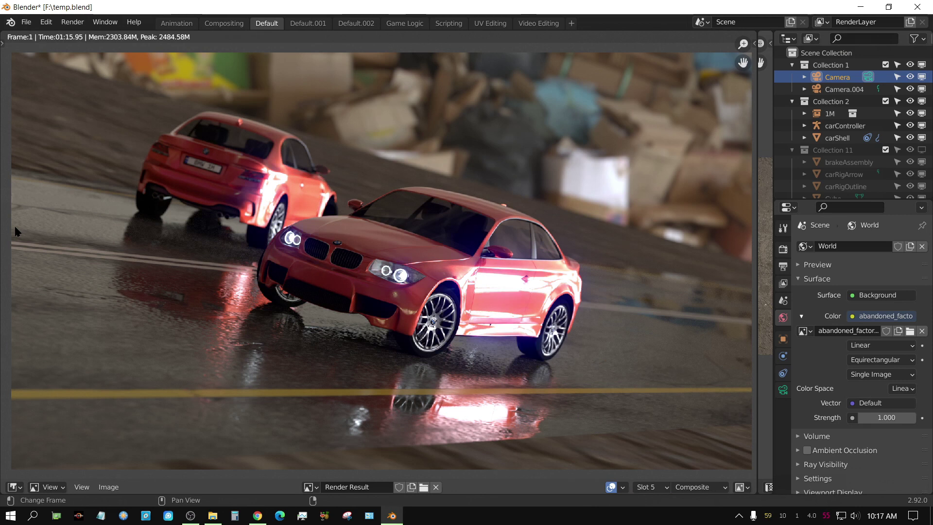
View the renders in Slots 1, 2, 3, 4 and 5 in turn.
click(665, 487)
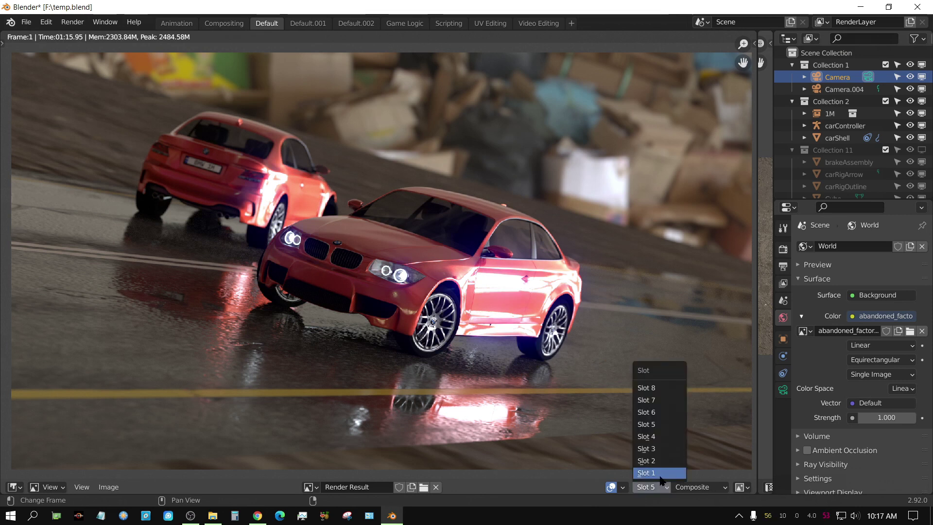
click(661, 473)
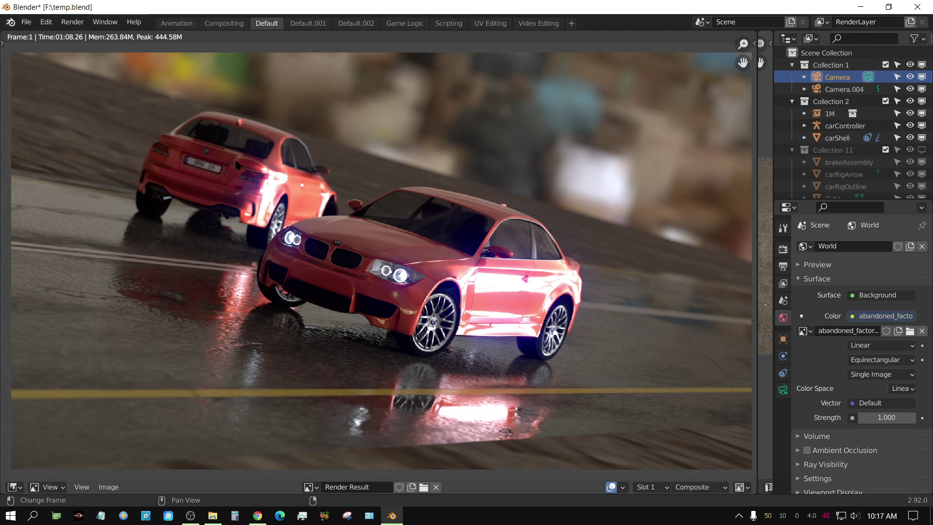
click(649, 486)
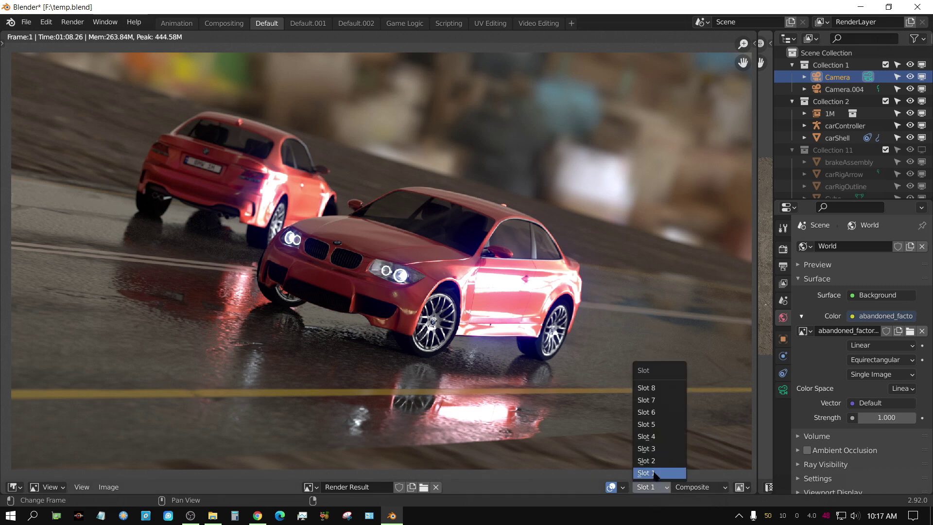
click(648, 461)
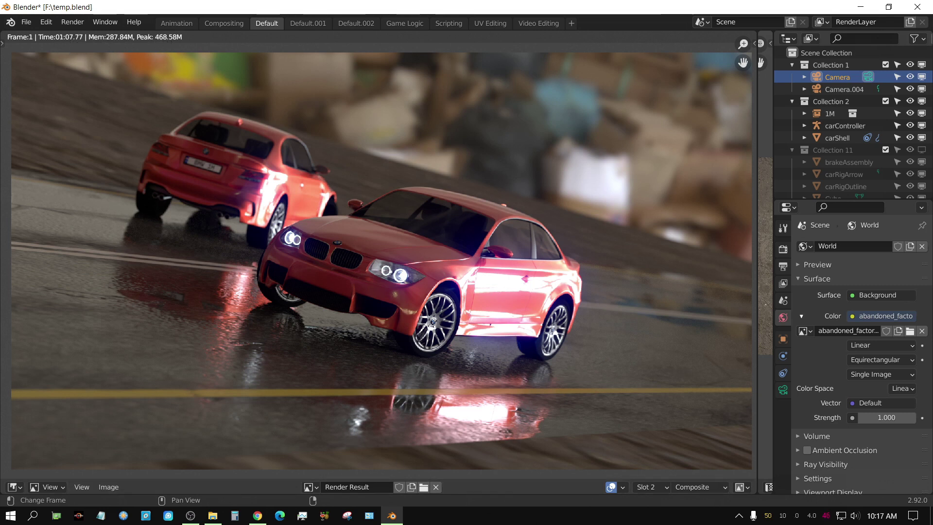
click(656, 486)
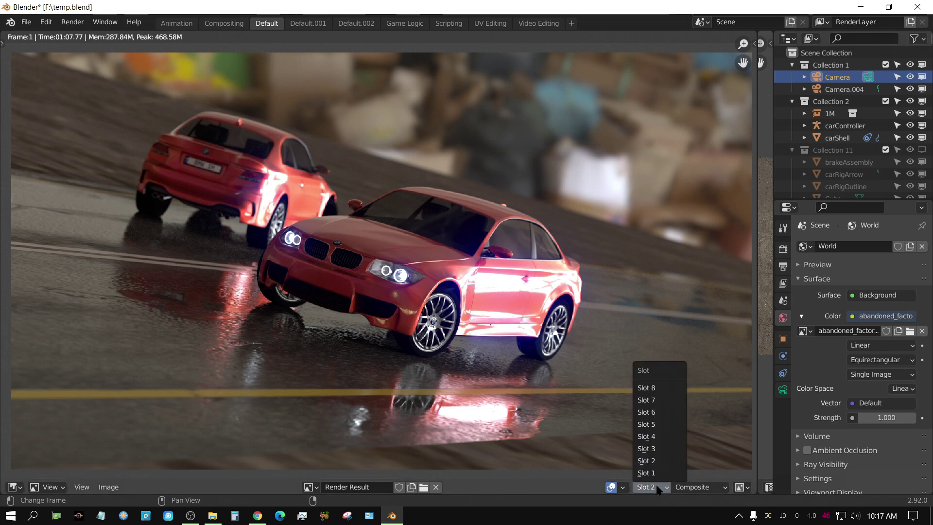
click(654, 447)
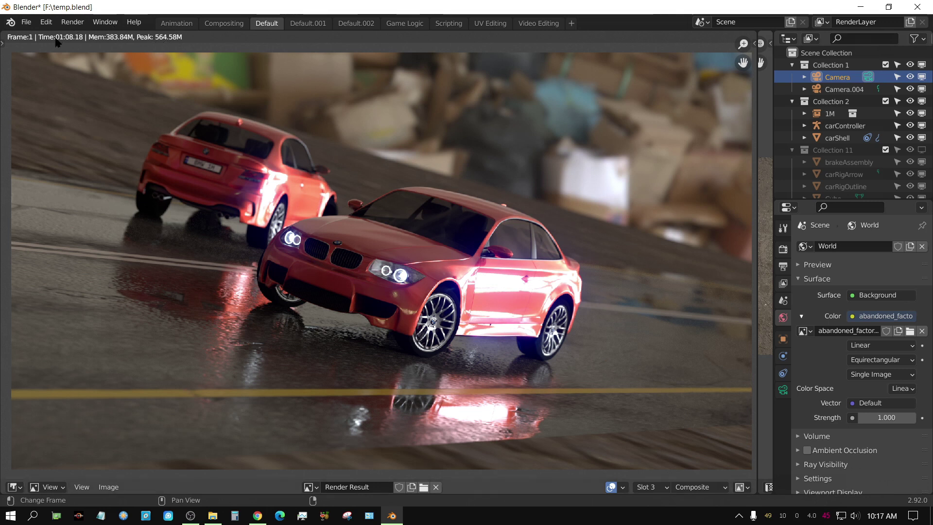
click(657, 487)
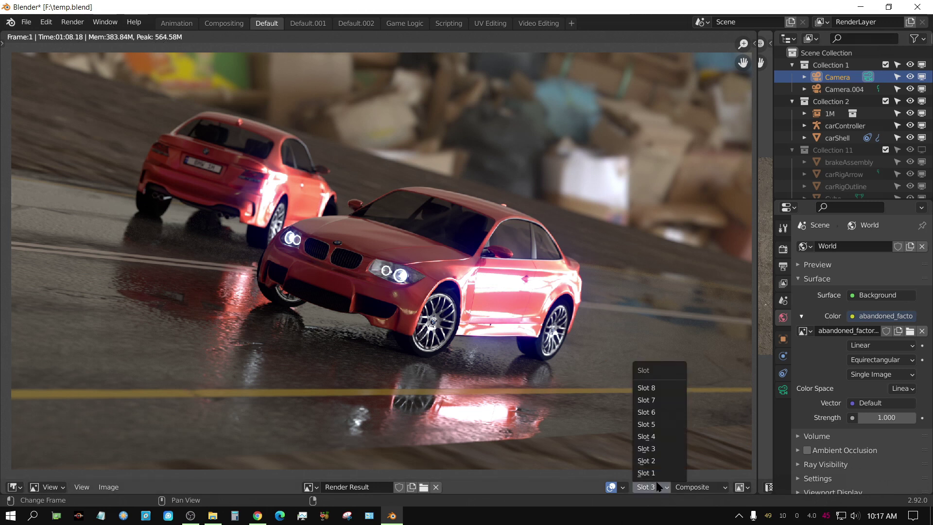
click(659, 437)
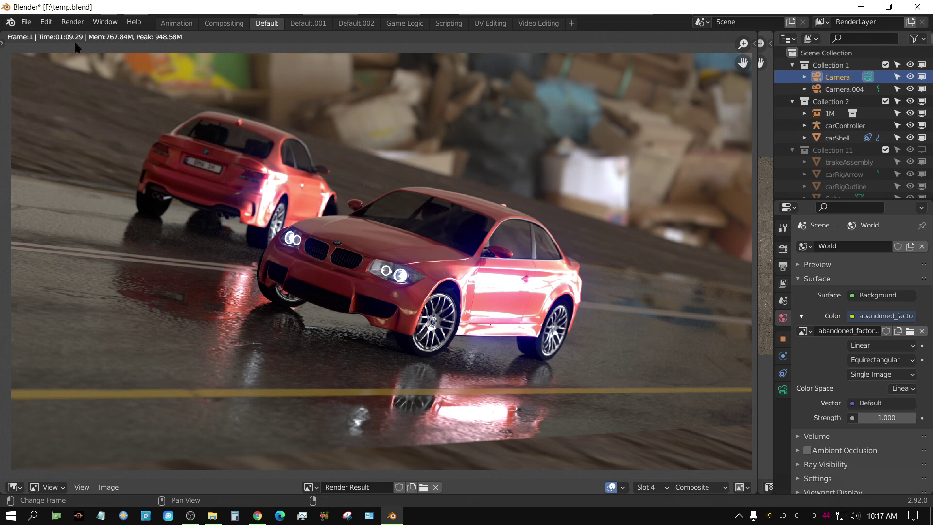
click(660, 487)
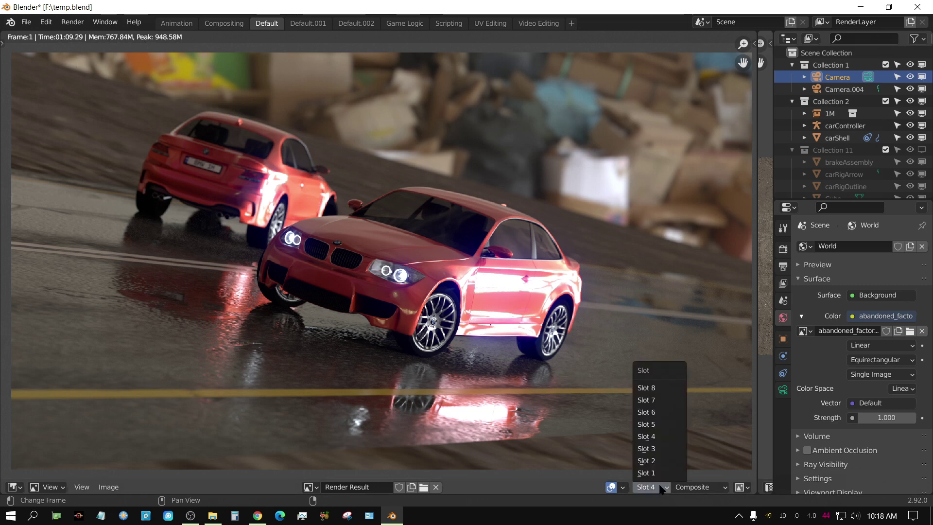
click(655, 426)
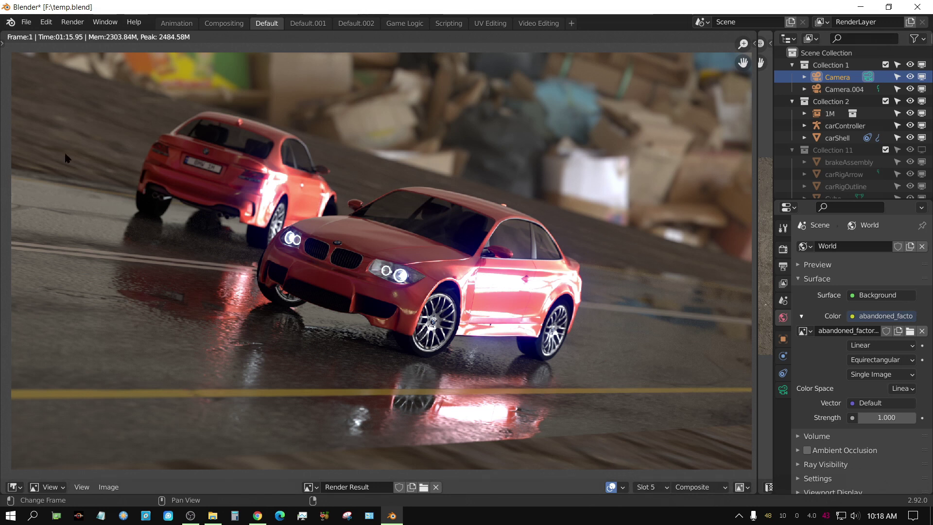
Compare the Slot 1 render against Slot 5, ending back on Slot 1.
click(649, 487)
click(647, 472)
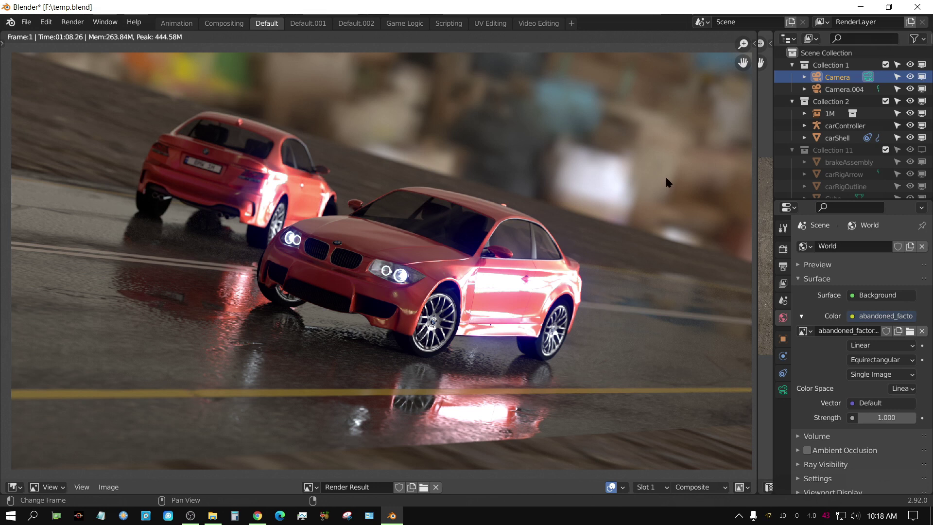
click(654, 488)
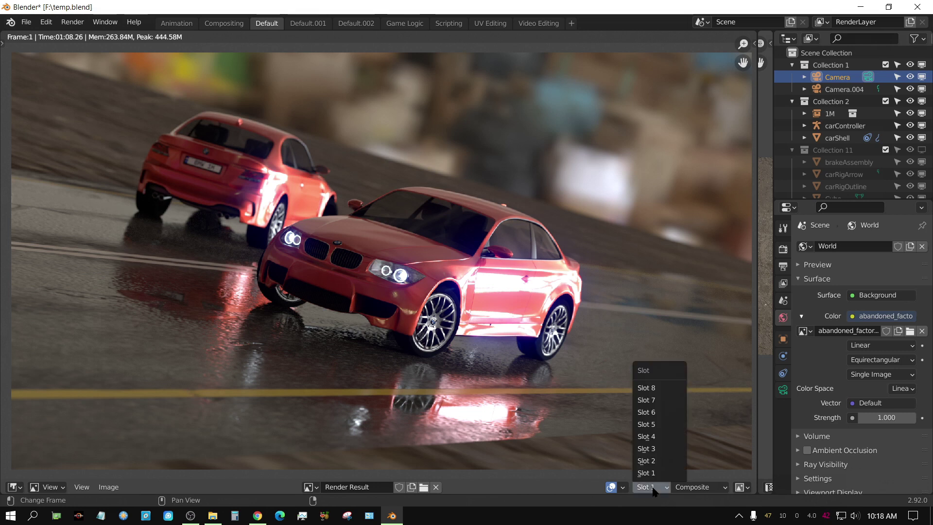
click(659, 425)
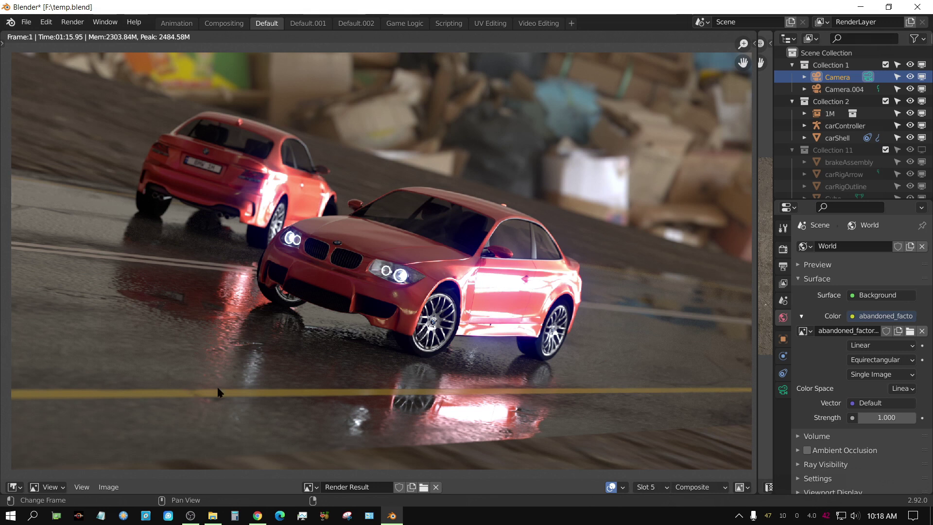
click(665, 487)
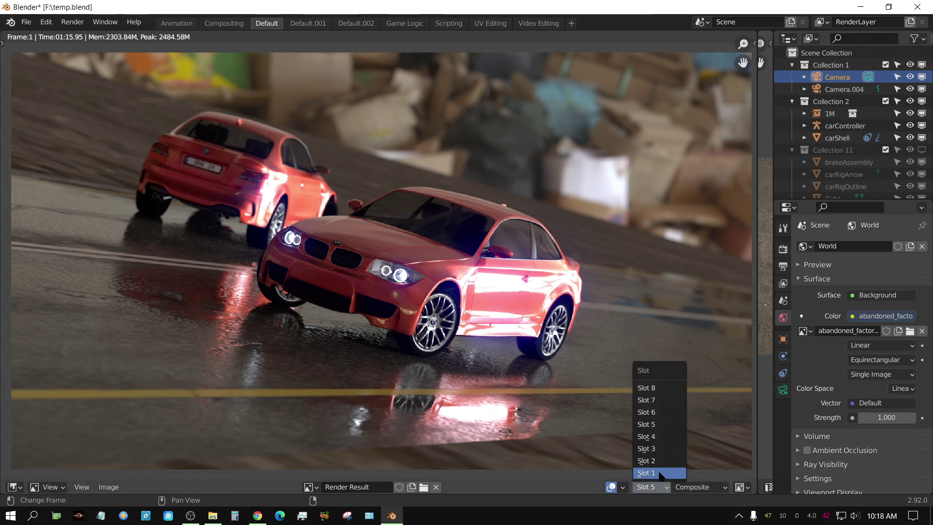
click(659, 473)
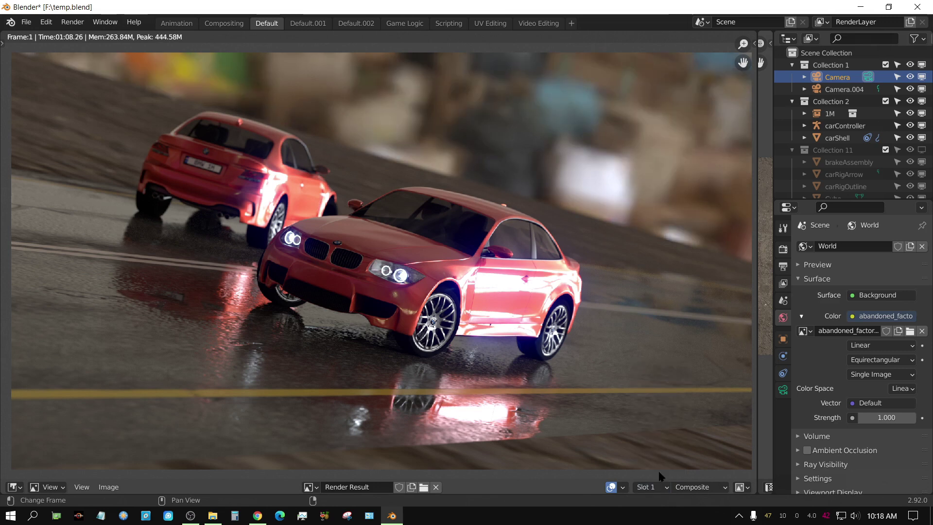
Zoom the render into a close-up of the front car's wheel and door.
scroll(473, 364, up, 4)
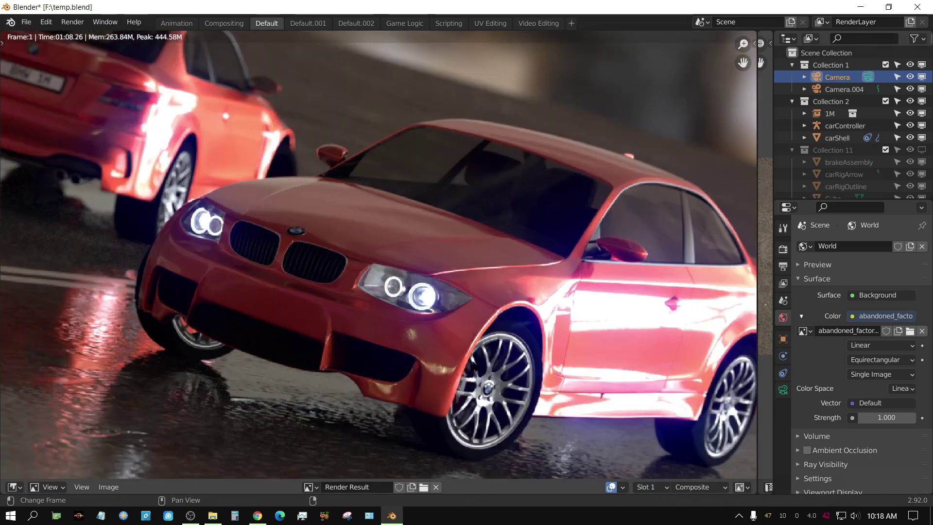
scroll(472, 358, up, 2)
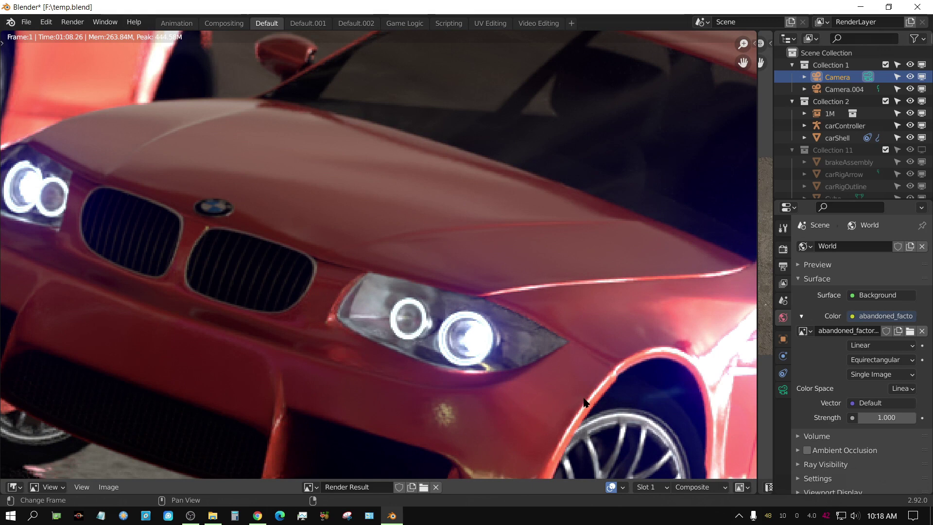
middle_drag(559, 369, 148, 181)
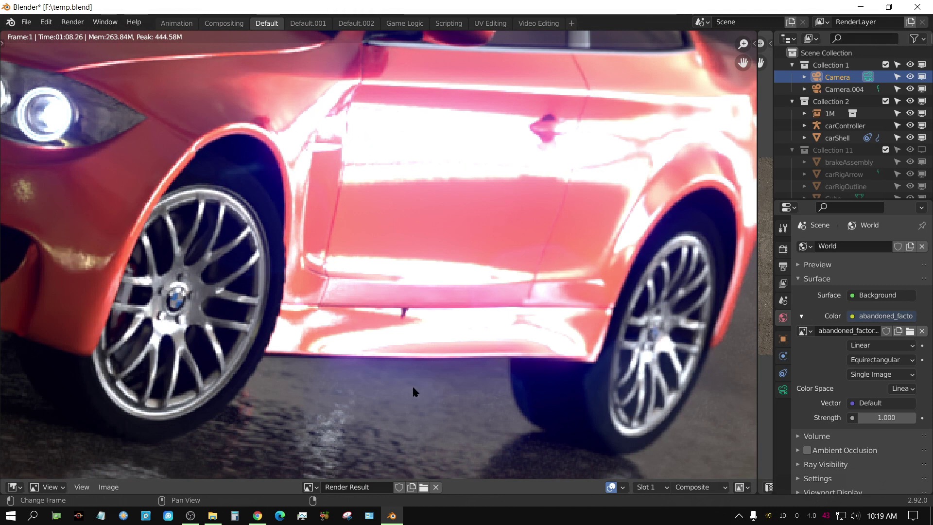
Compare that close-up in the Slot 2, Slot 3 and Slot 5 renders.
click(666, 487)
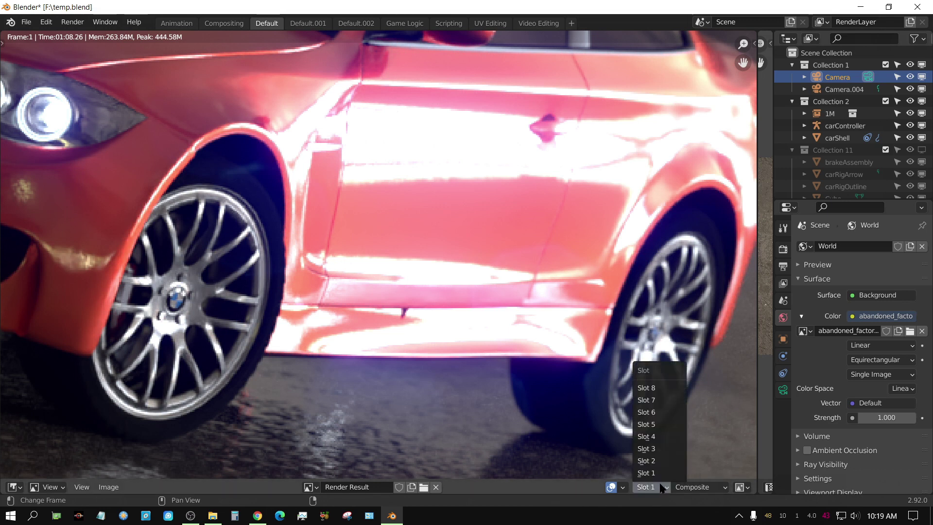
click(654, 461)
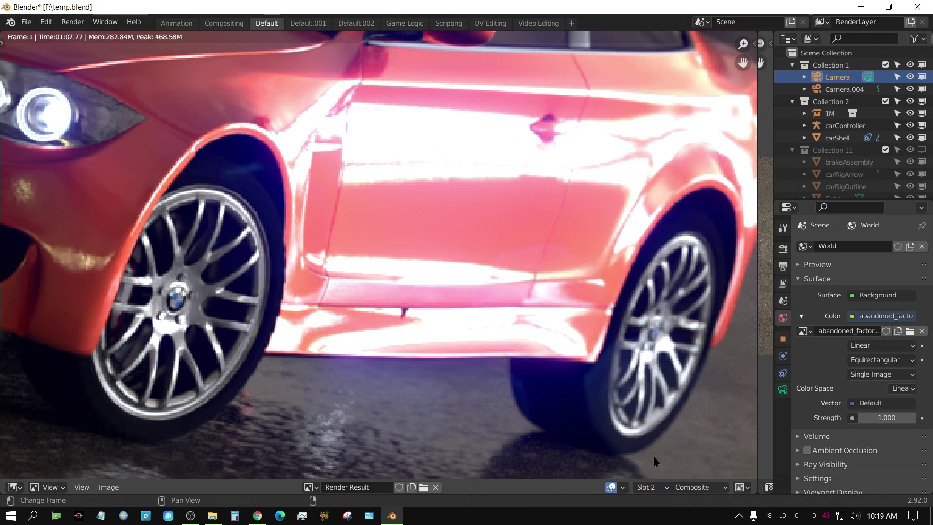
click(660, 486)
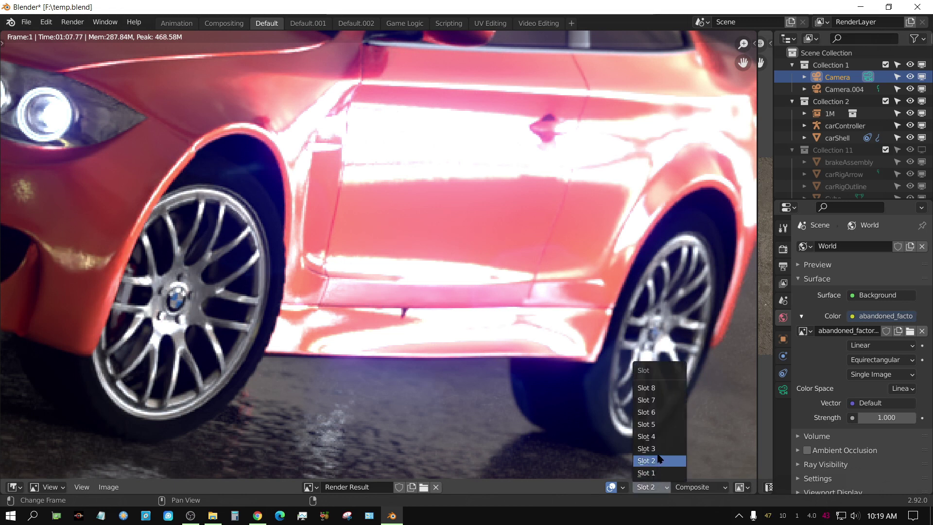
click(655, 448)
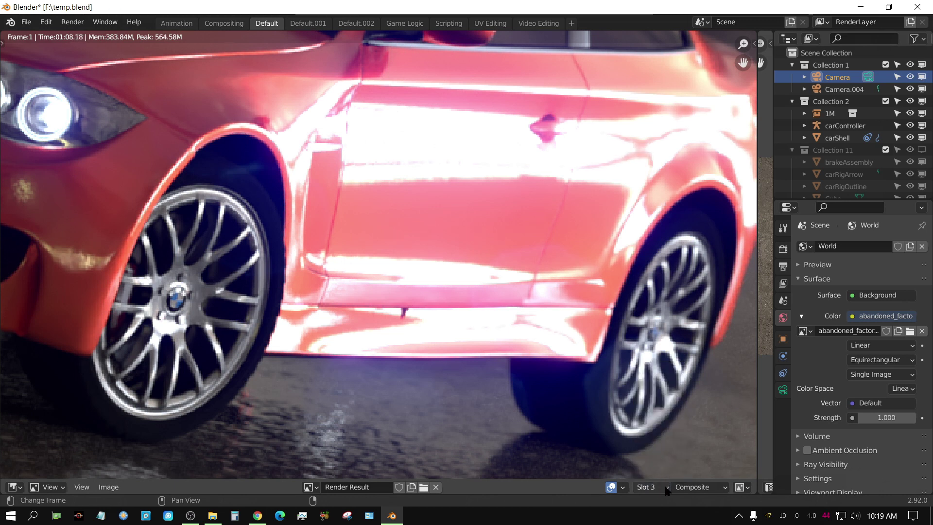
click(656, 486)
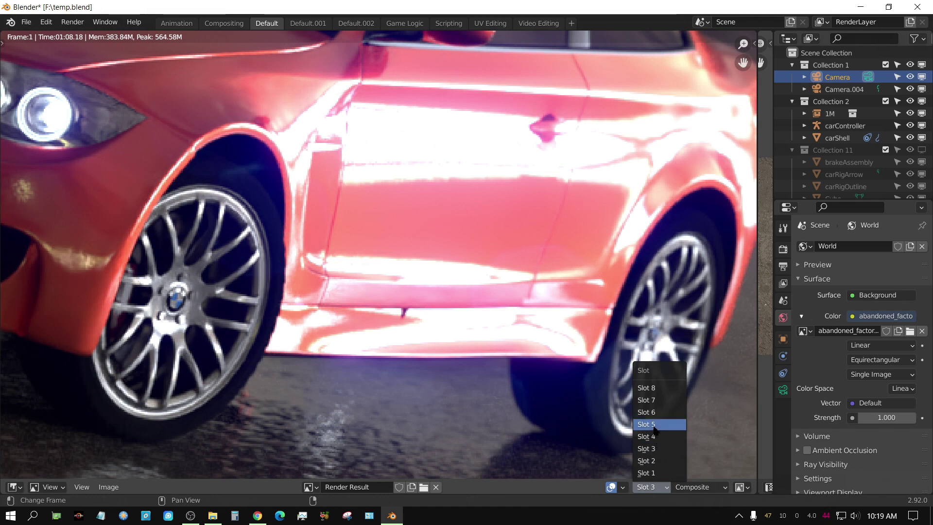
click(654, 425)
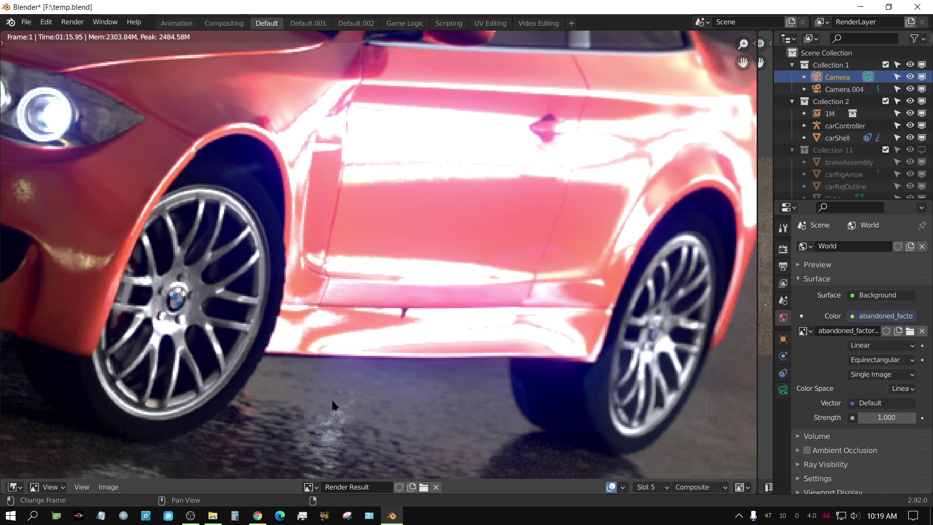
Zoom and pan the render view to frame both red cars.
scroll(331, 374, down, 7)
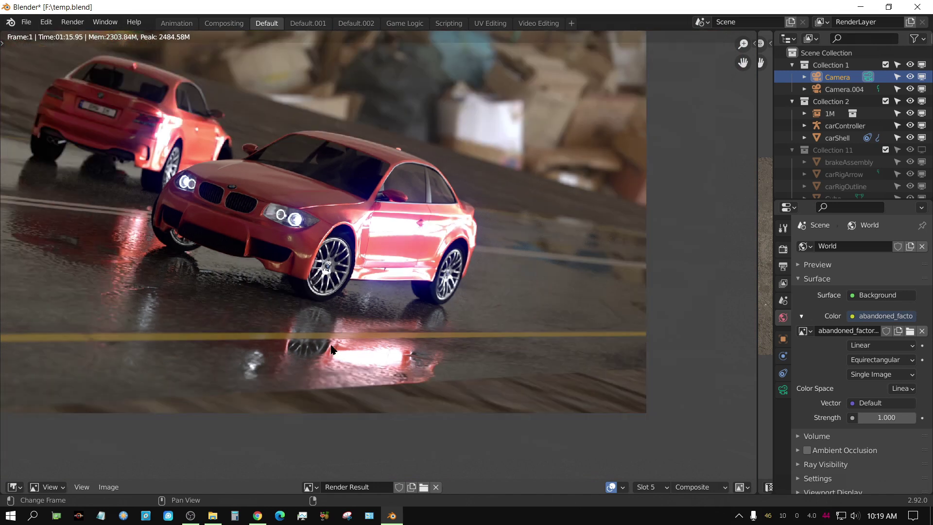
middle_drag(237, 291, 395, 366)
scroll(303, 350, up, 1)
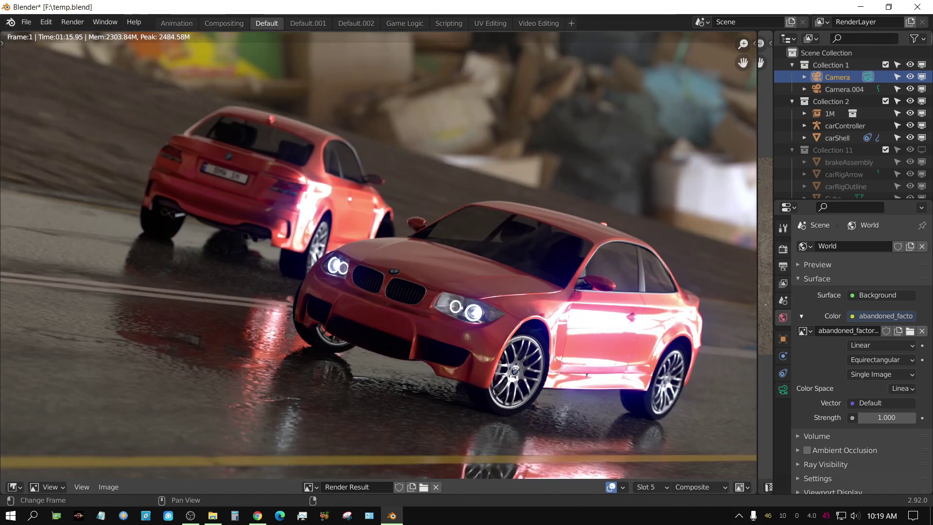
middle_drag(209, 316, 233, 326)
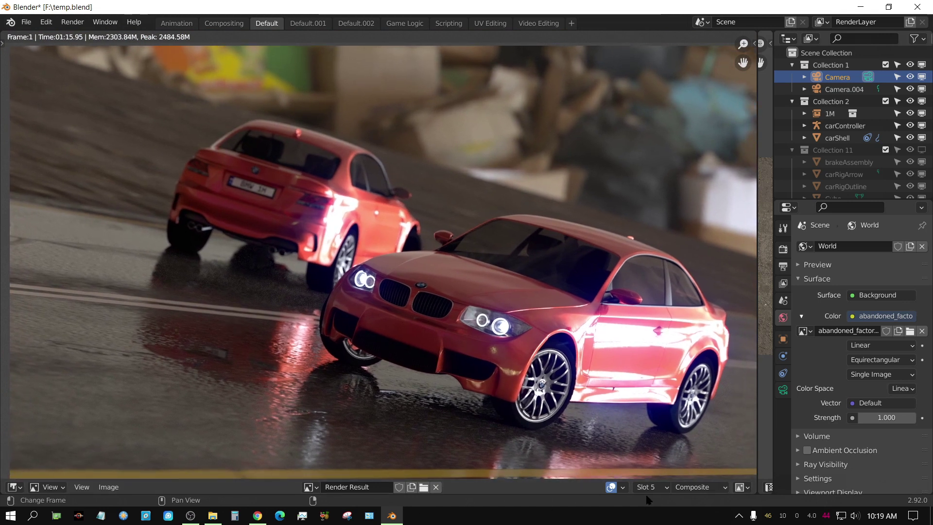
Alternate between the Slot 4 and Slot 5 renders, finishing on the Slot 3 render.
click(659, 485)
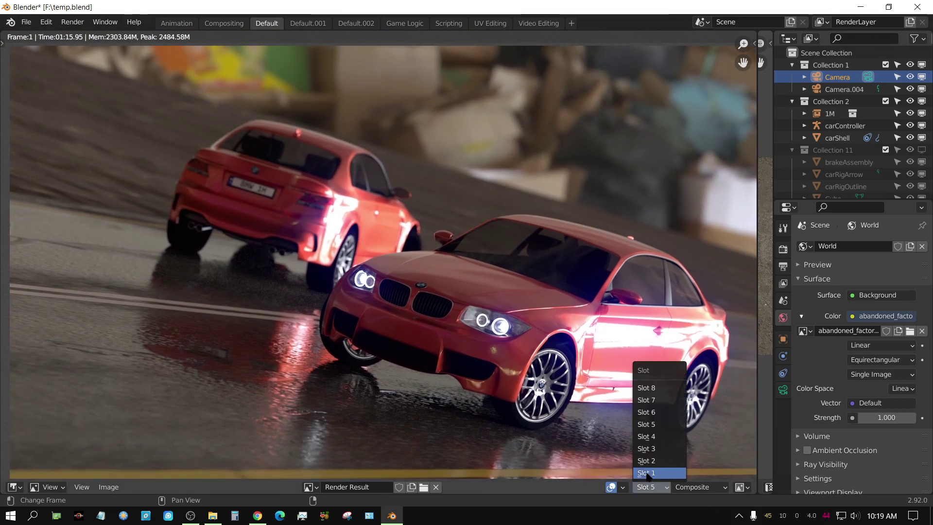
click(658, 441)
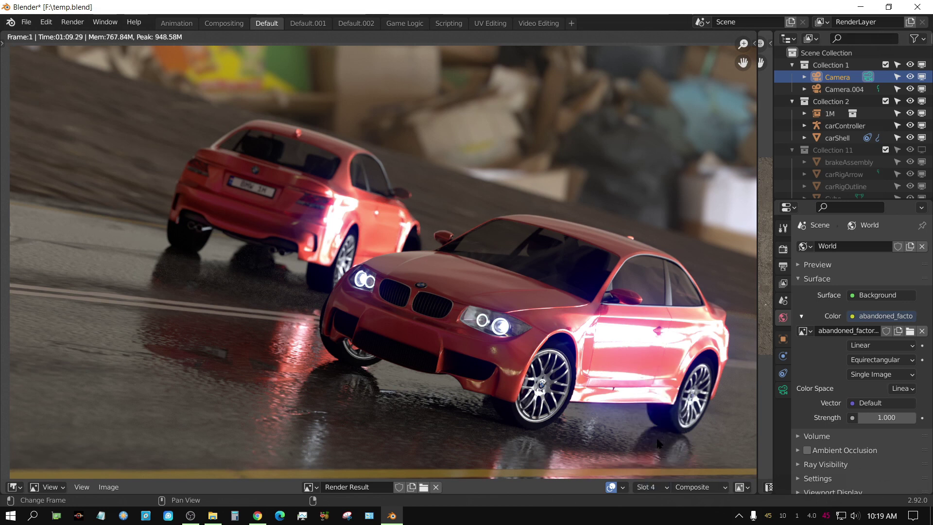
click(655, 489)
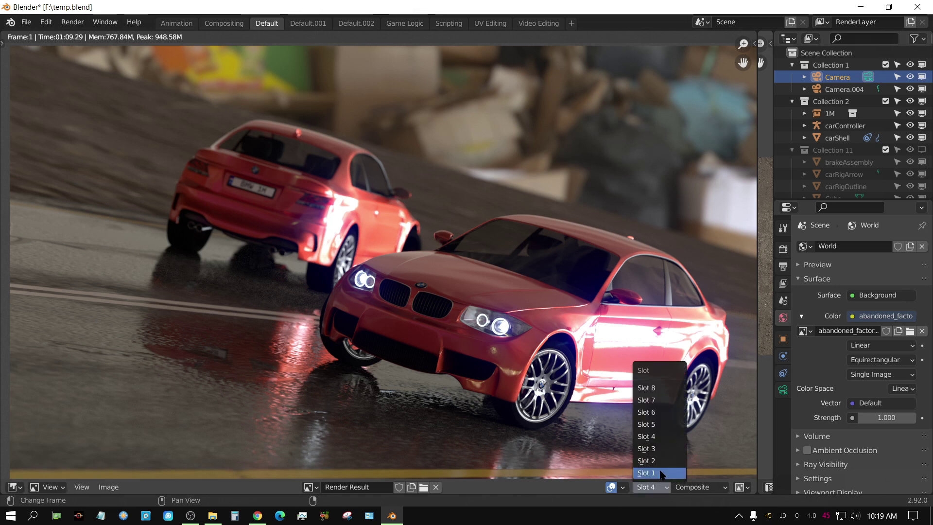
click(659, 427)
click(661, 486)
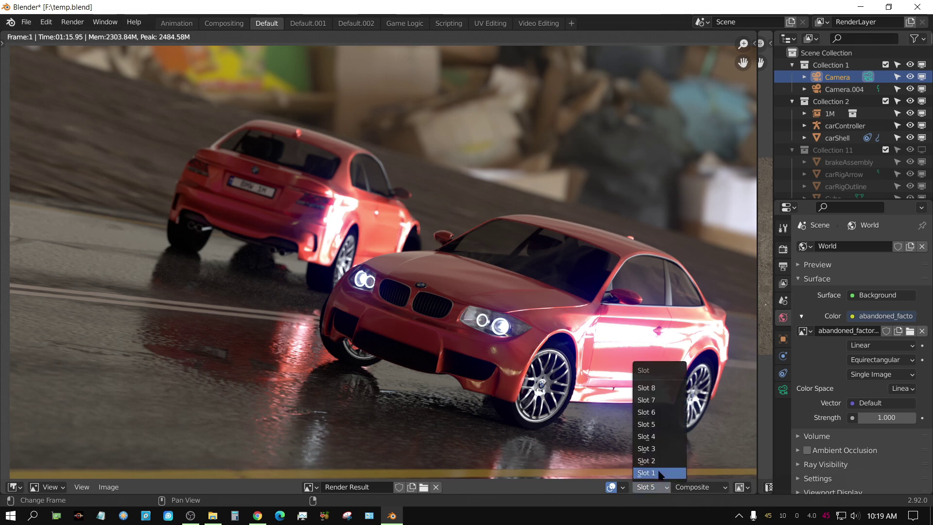
click(659, 437)
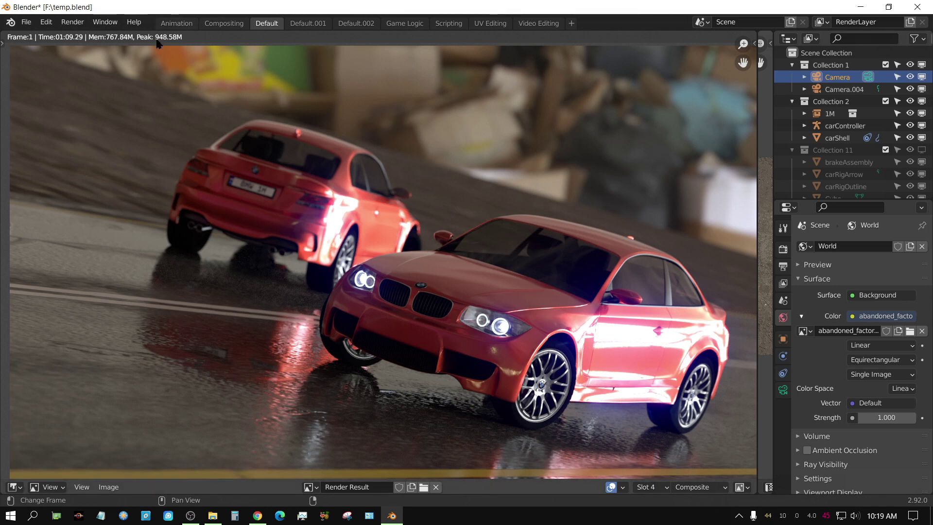
click(652, 487)
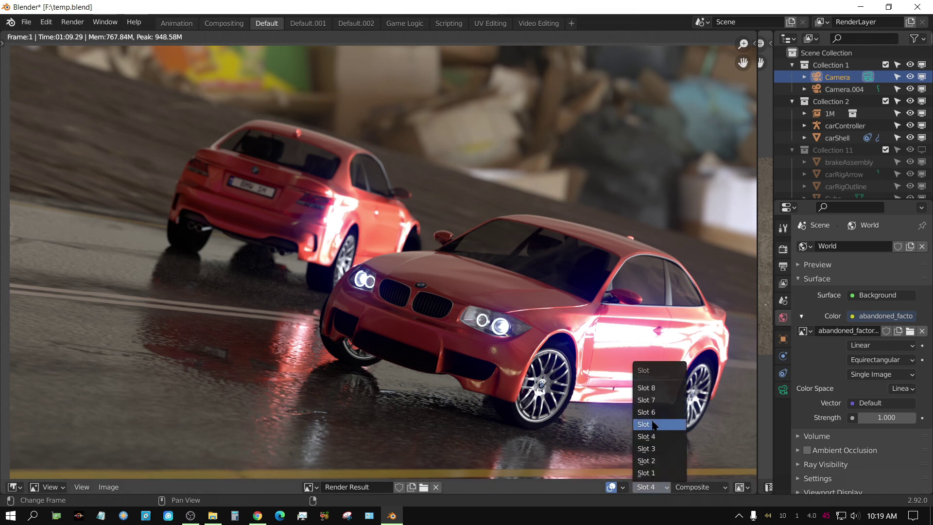
click(655, 426)
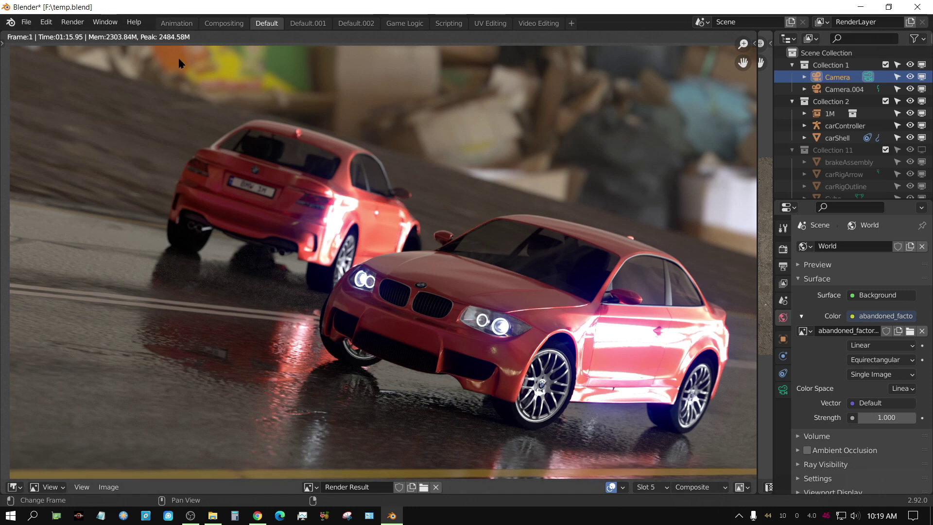
click(655, 487)
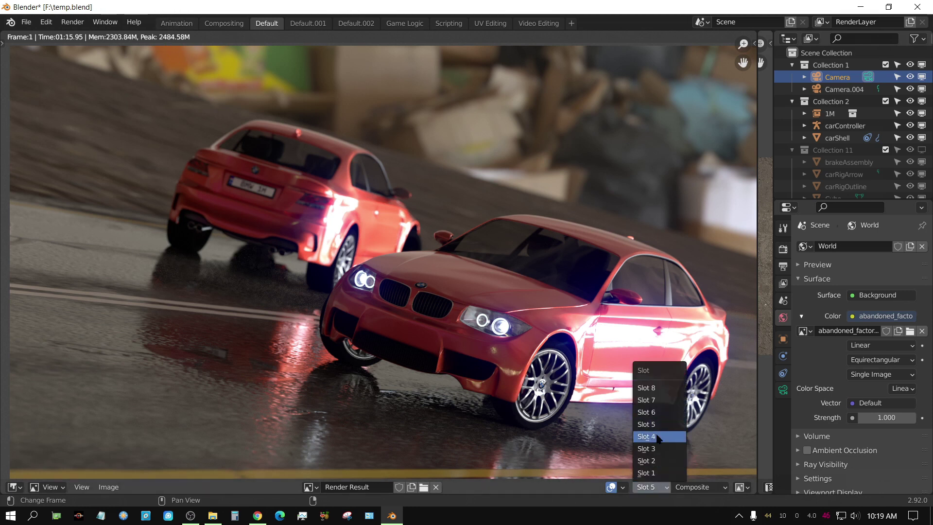
click(655, 449)
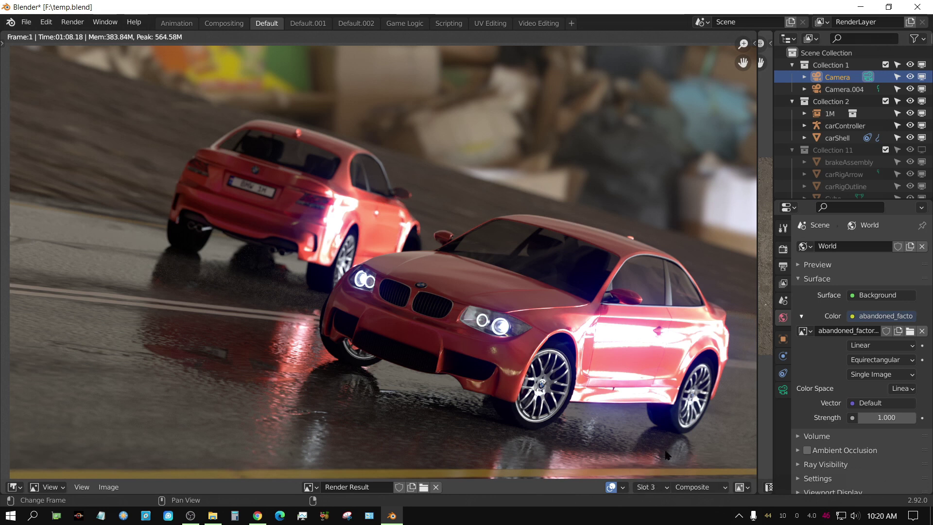
Flip twice between the Slot 5 and Slot 3 renders, then show the 1k HDRI Slot 1 render.
click(659, 488)
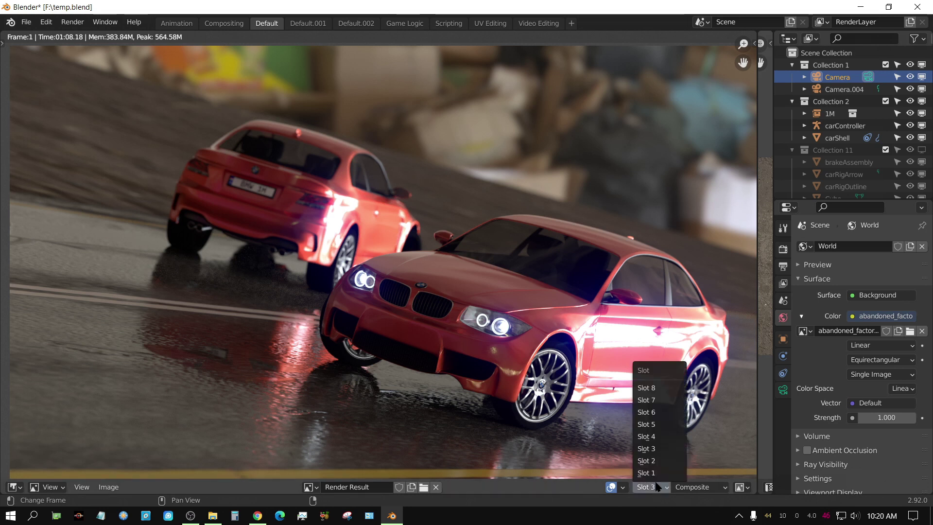
click(657, 425)
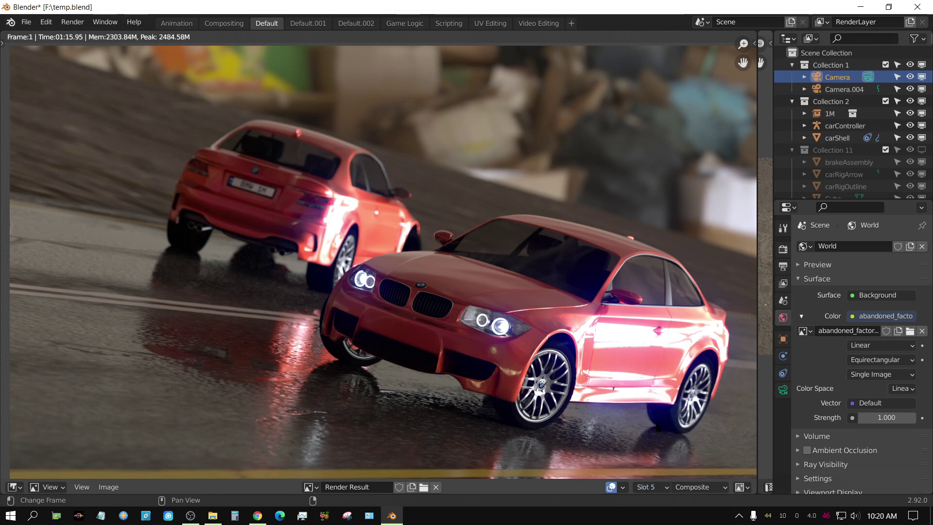
click(658, 488)
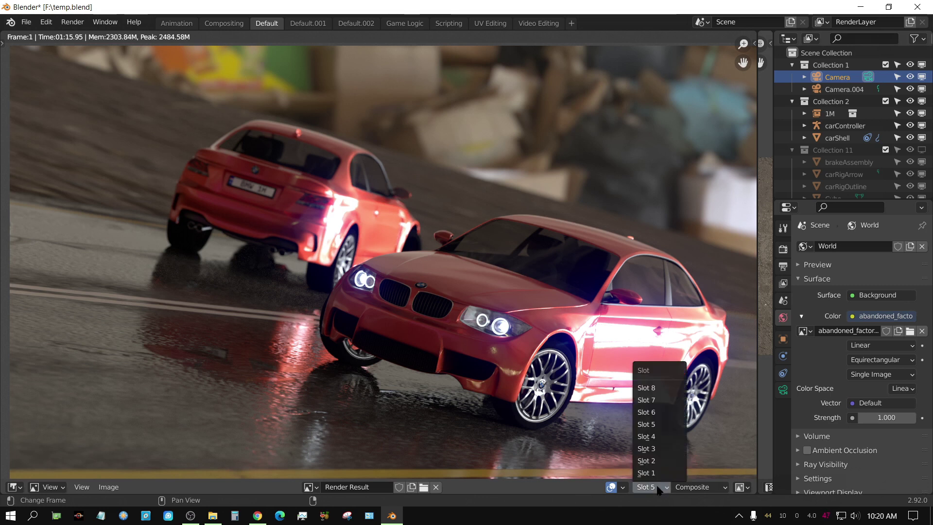
click(654, 452)
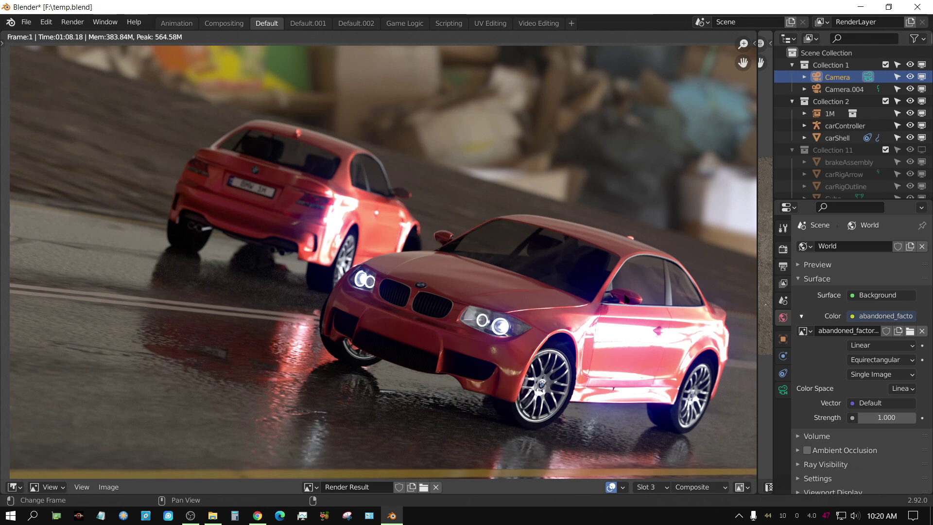
click(651, 488)
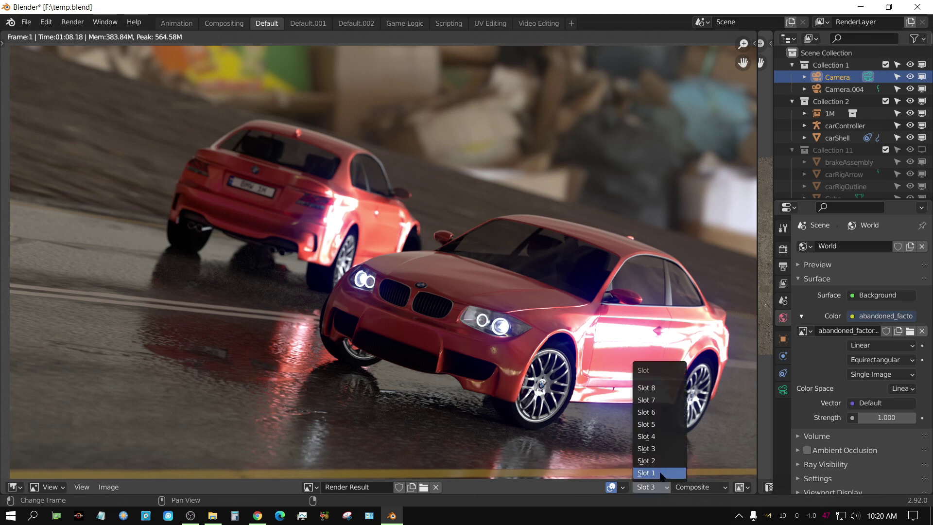
click(655, 424)
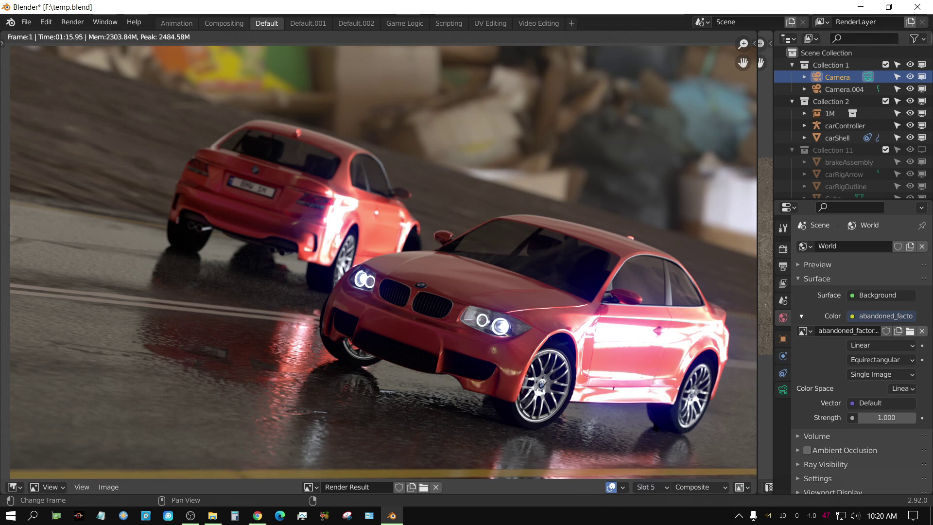
click(650, 487)
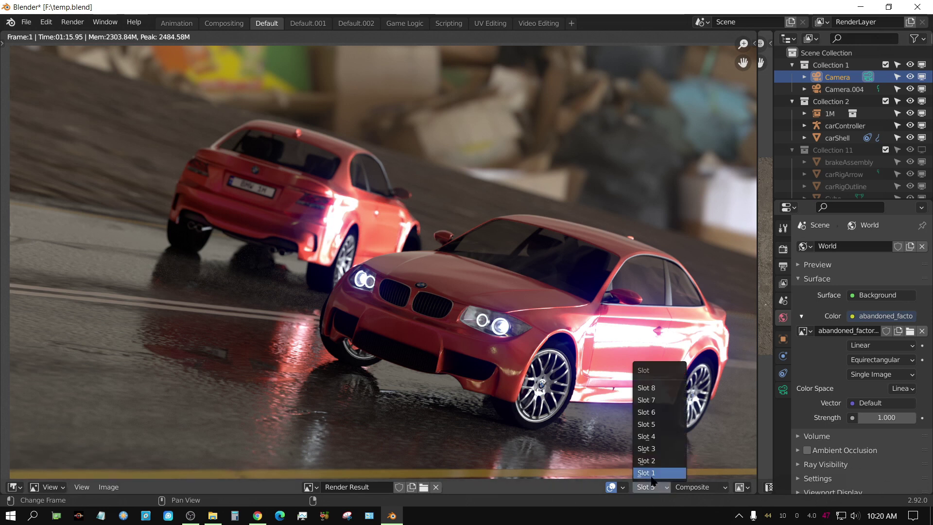
click(653, 449)
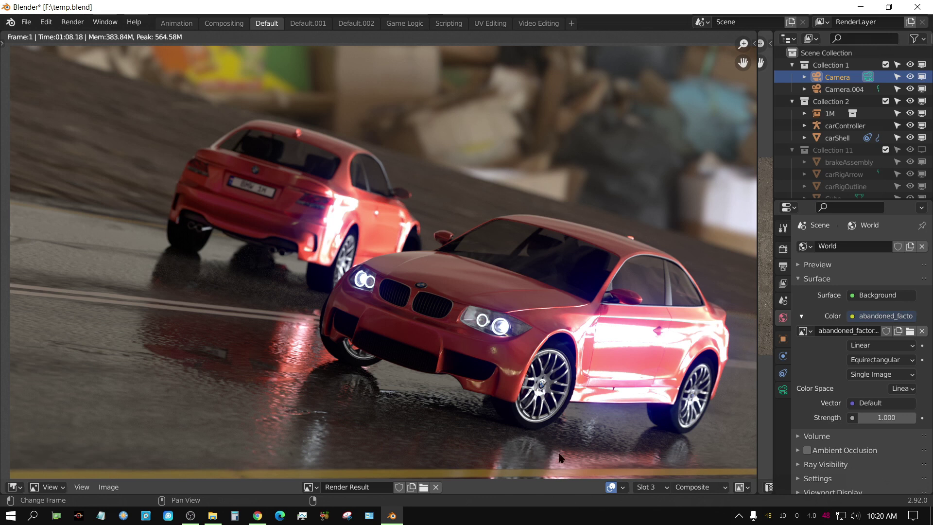
click(661, 488)
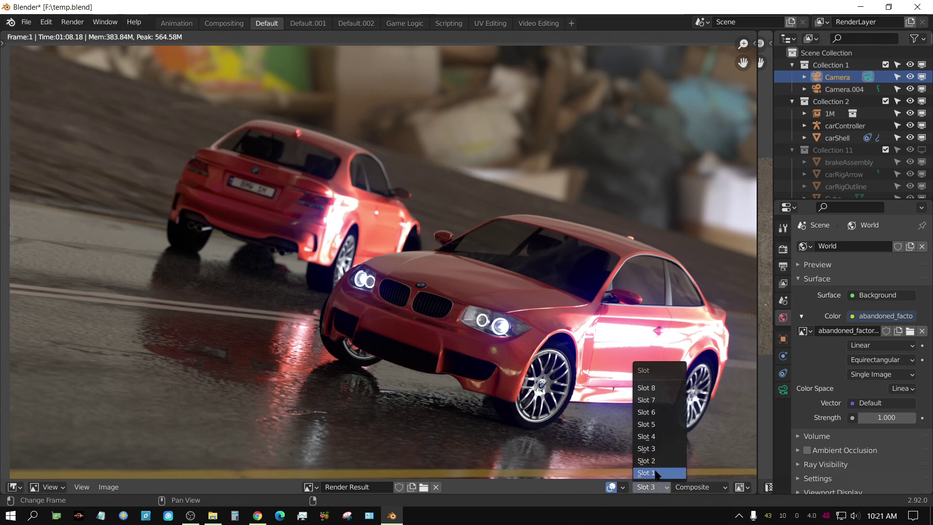
click(656, 473)
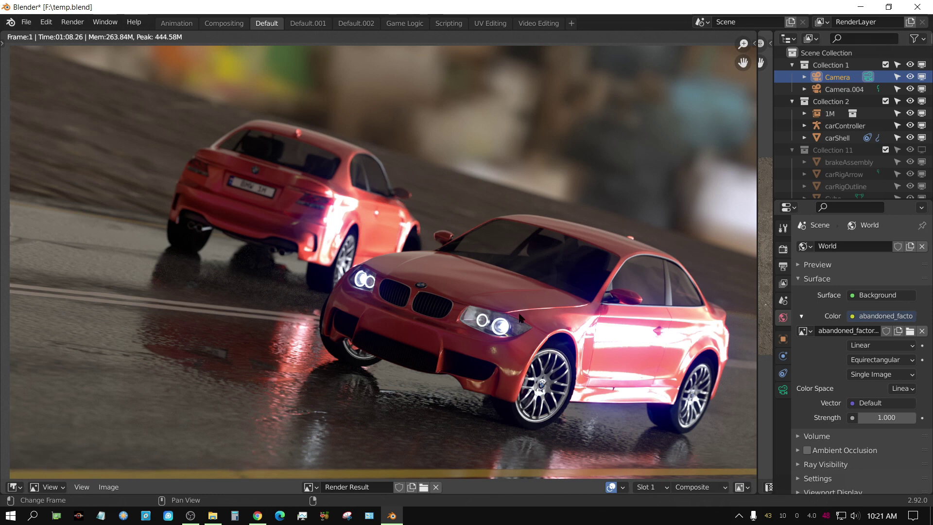
Display the Slot 3 render of the canteen-lit red cars, timed at 01:08.18.
click(660, 488)
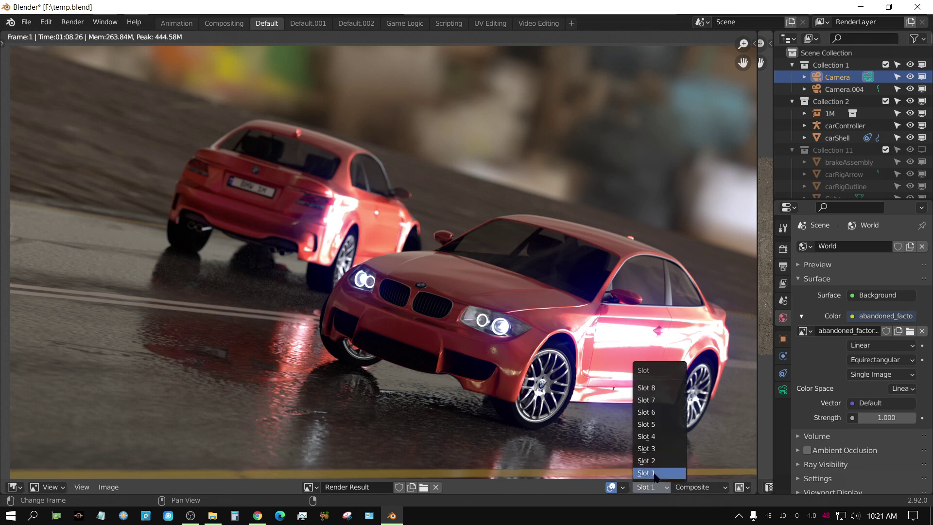
click(659, 450)
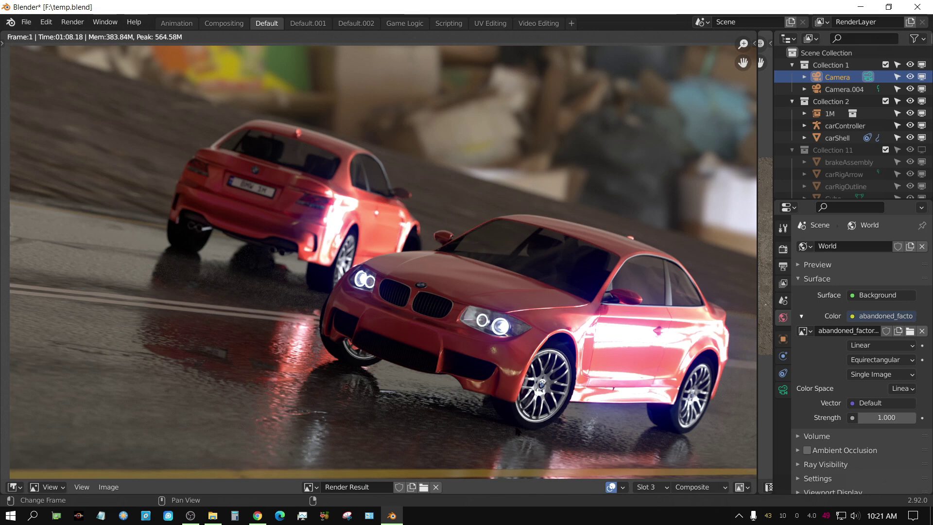
Switch from the Slot 3 render to the 16k HDRI render in Slot 5, timed at 01:15.95.
click(658, 487)
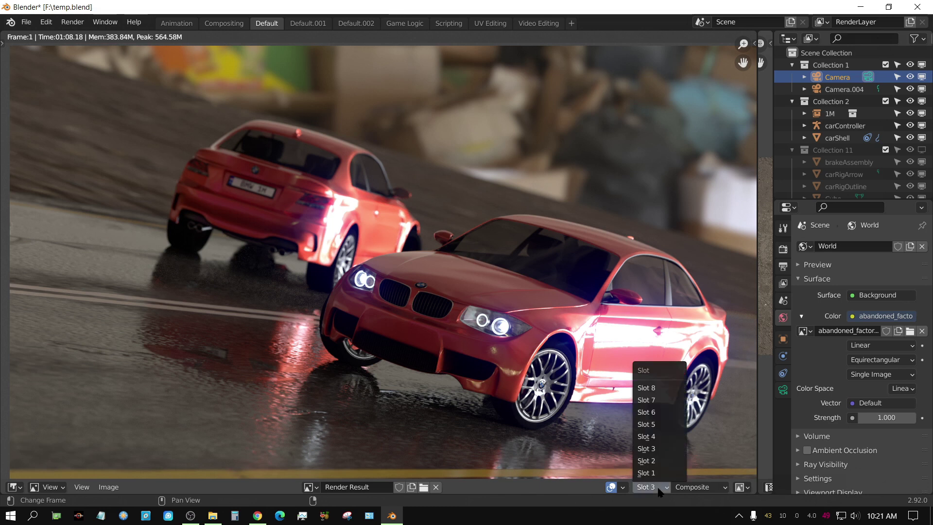
click(652, 453)
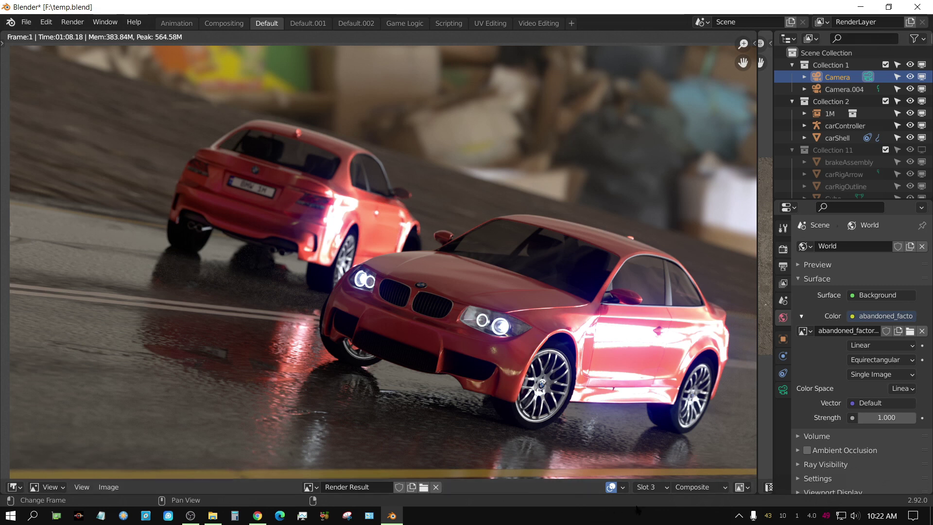
click(659, 488)
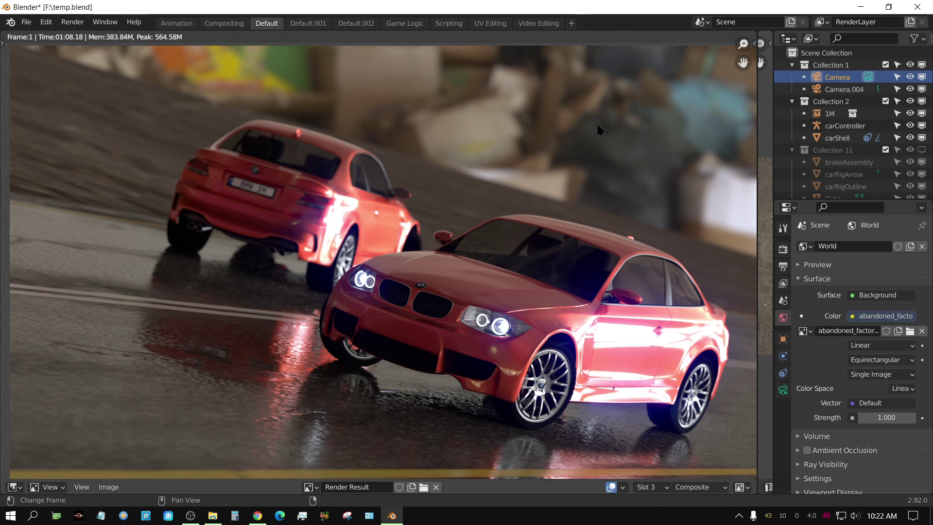
click(659, 488)
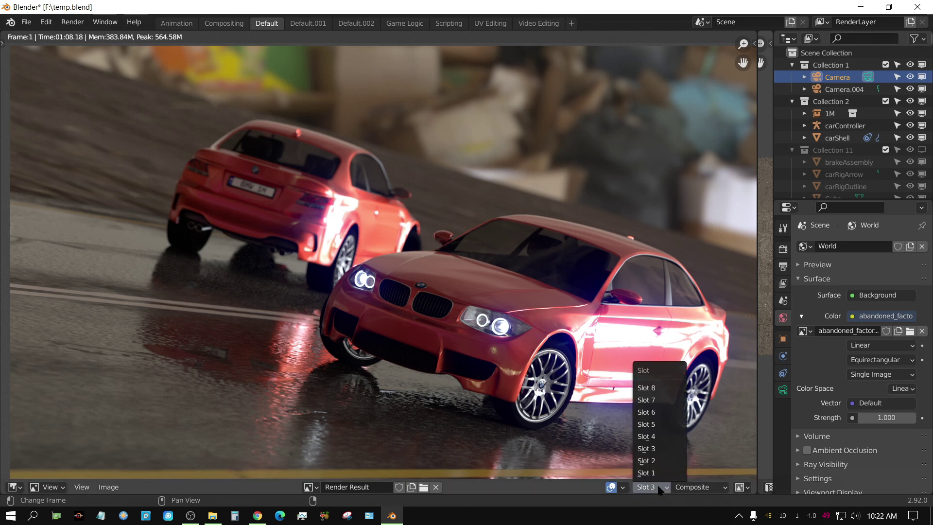
click(661, 426)
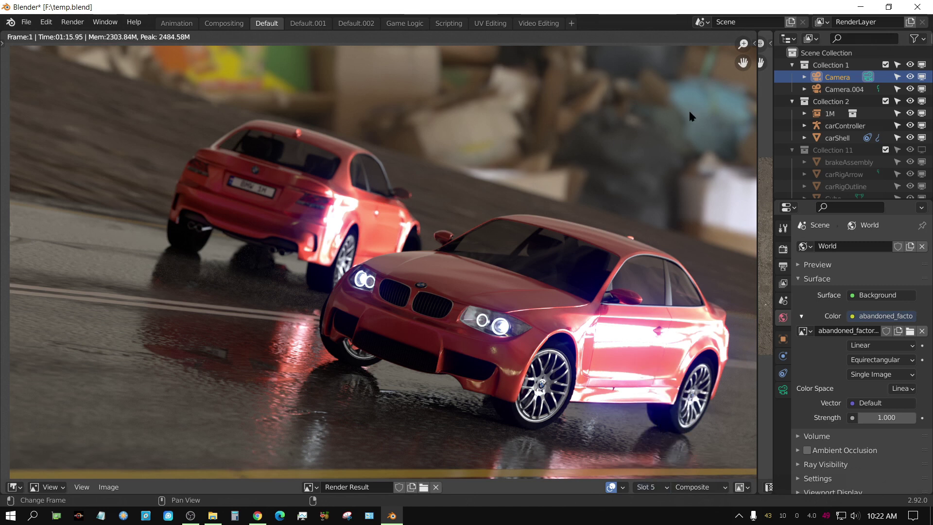